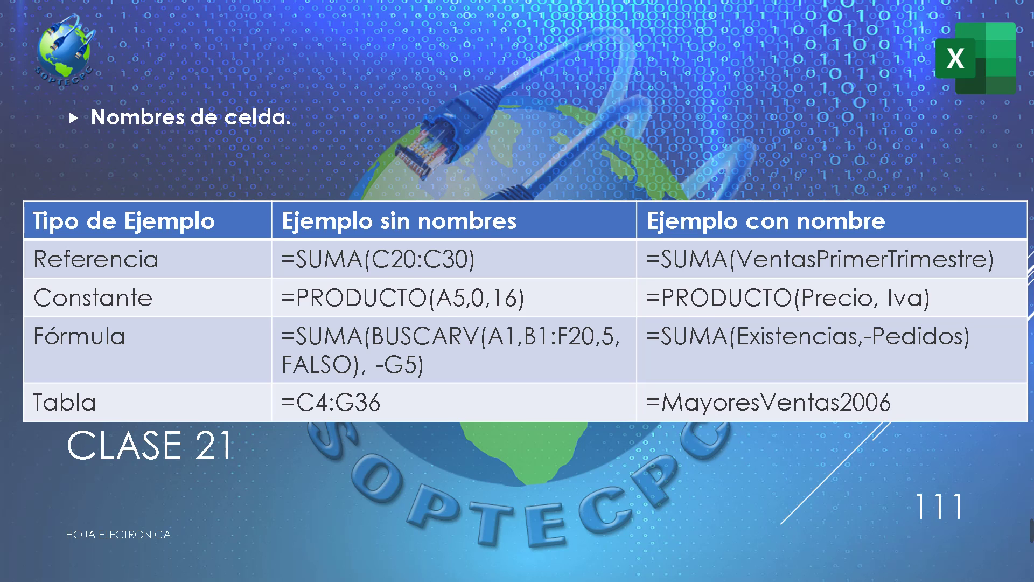
End the slide show and switch to the blank Excel workbook by minimizing PowerPoint and the file window
key("Escape")
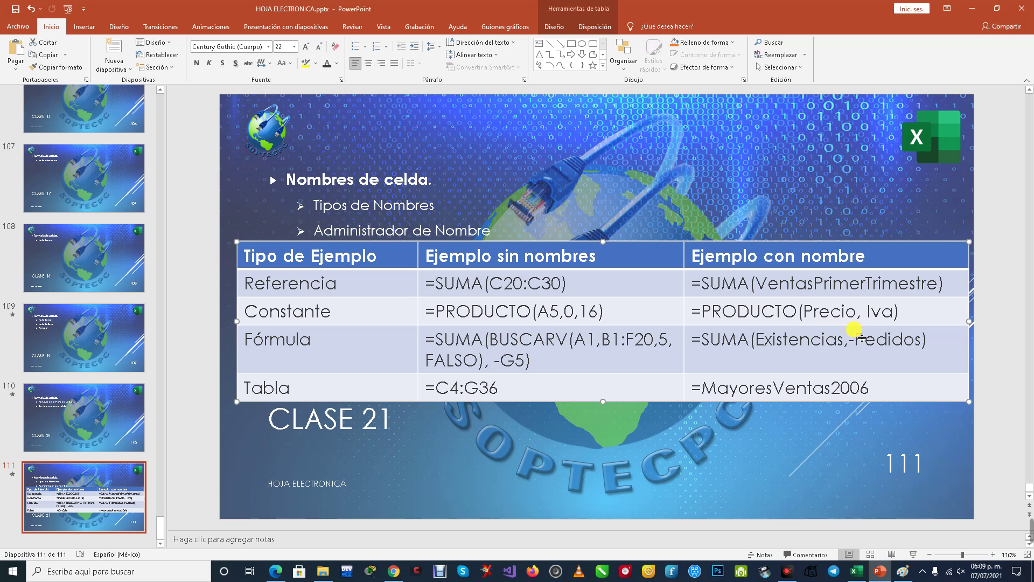
left_click(972, 4)
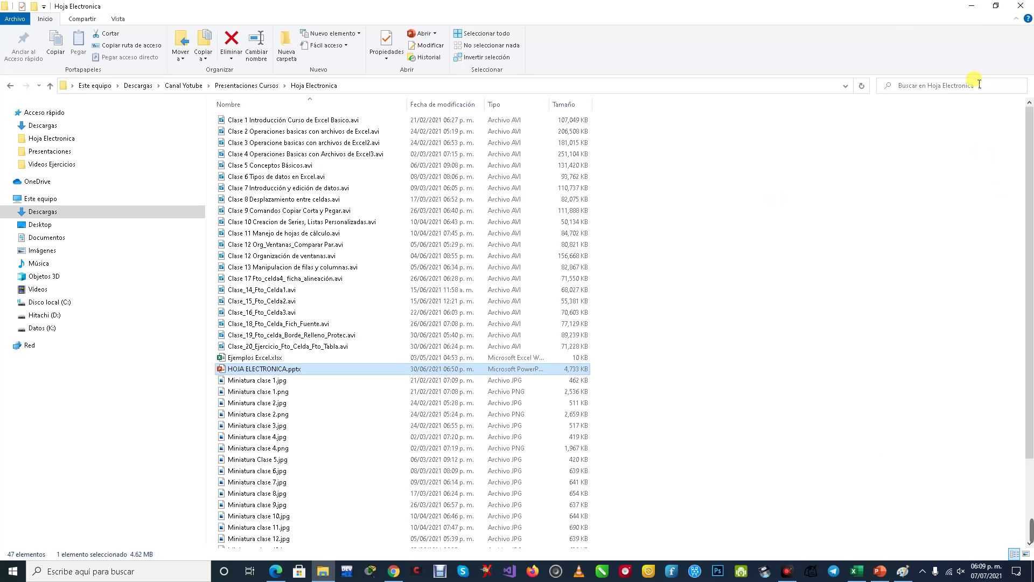
left_click(970, 7)
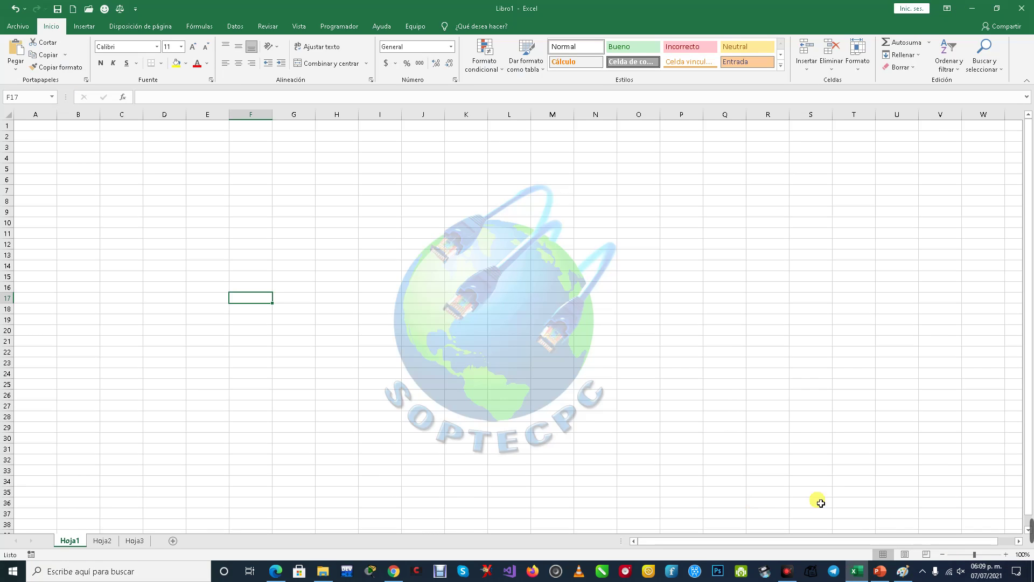
Enter the heading "Ventas" in cell G10
mouse_move(1029, 527)
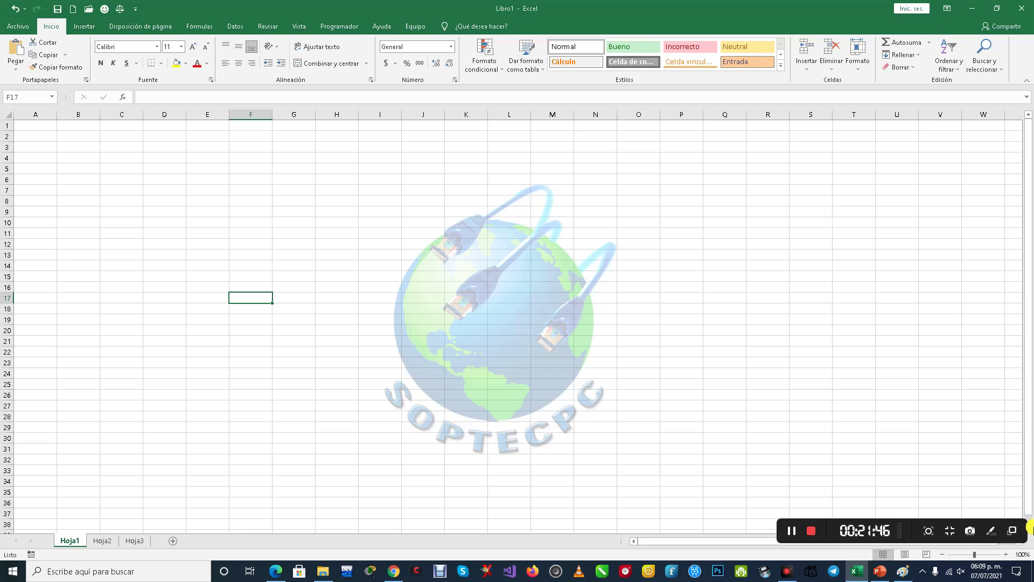
key("Up")
key("Up")
key("Up")
key("Up")
key("Up")
key("Up")
key("Up")
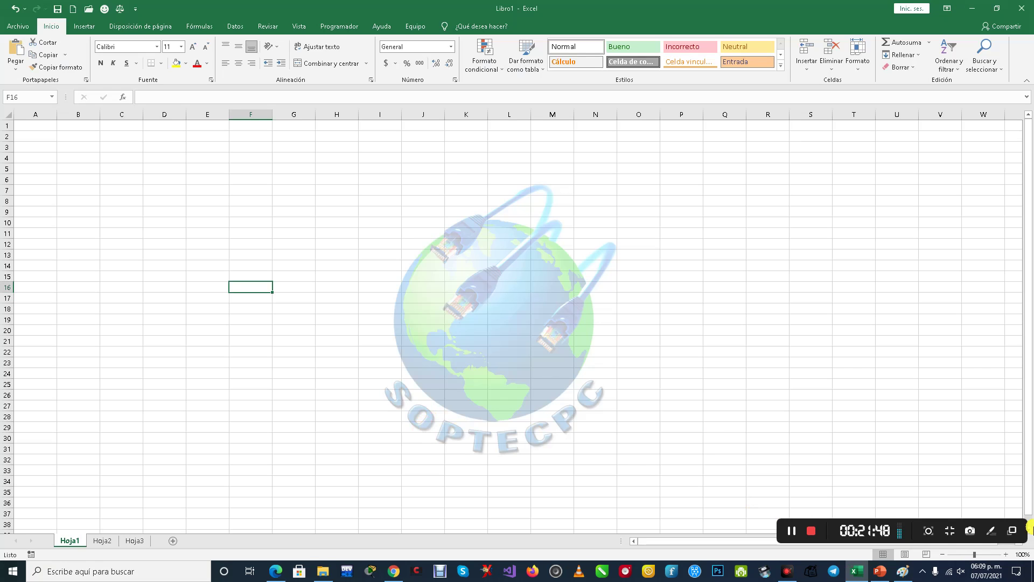
key("Right")
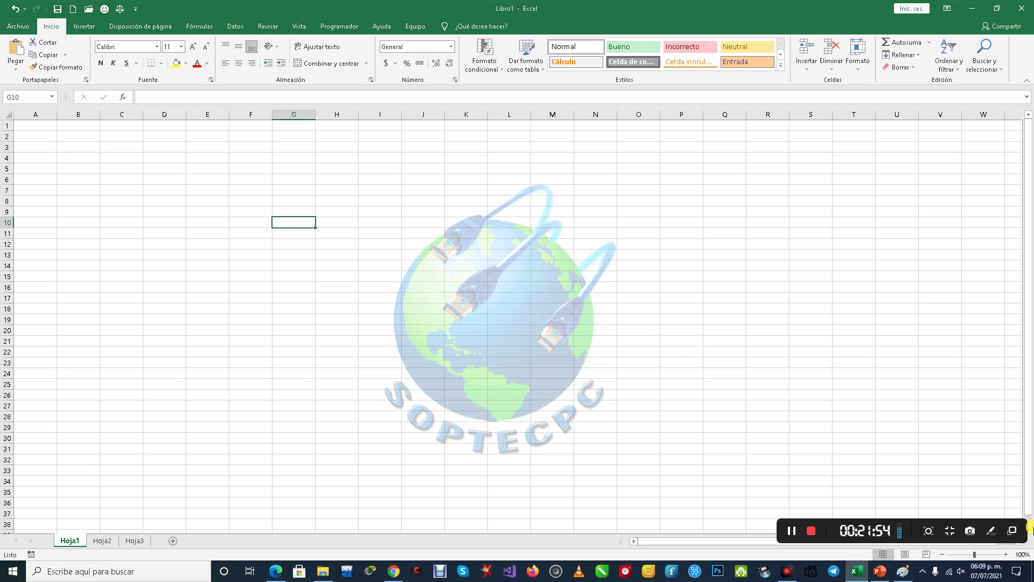
type("Ventas")
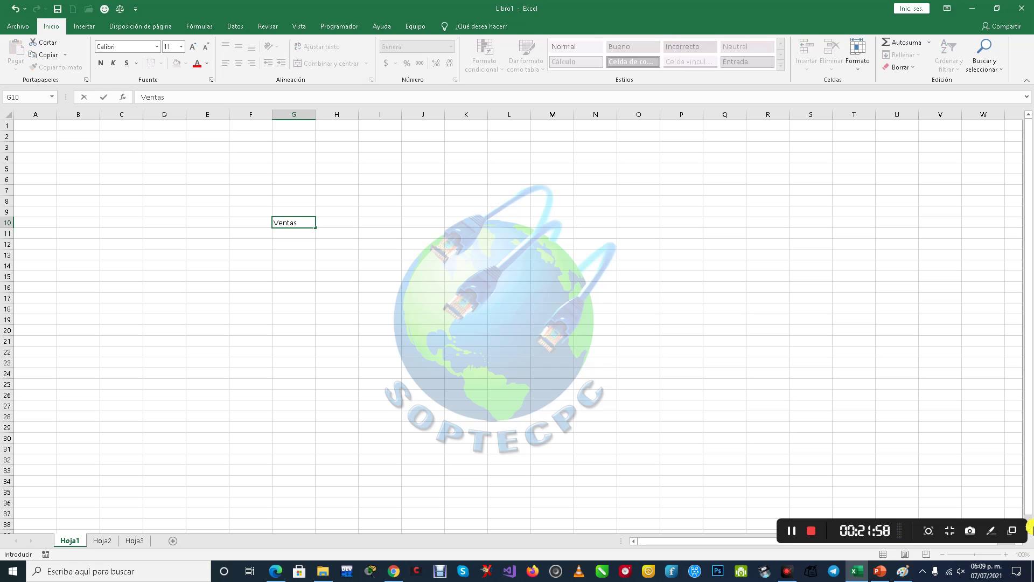
key("Return")
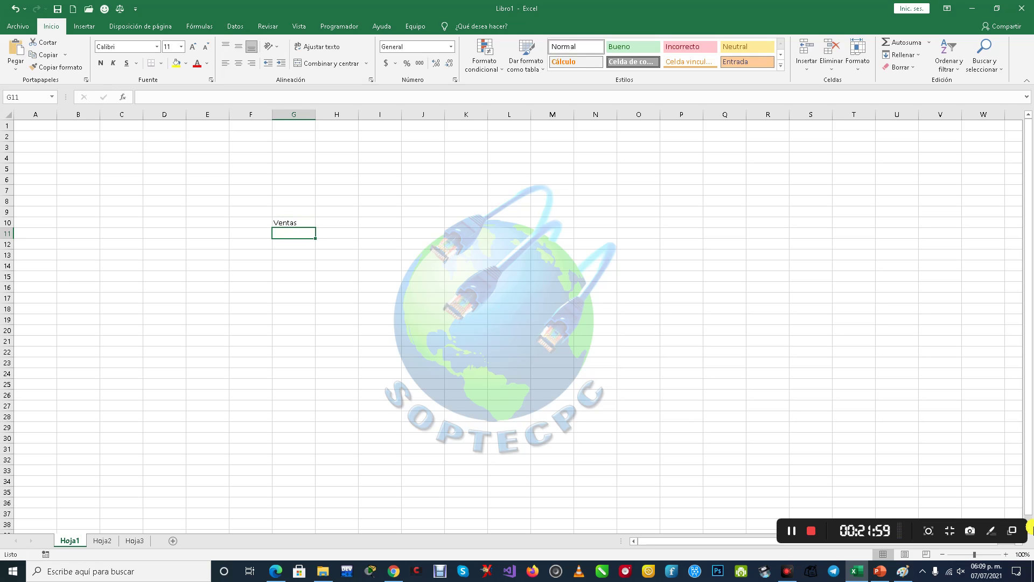
Enter the sales values 125, 500, 289, 736 and 821 in cells G11 to G15, under the heading
type("125")
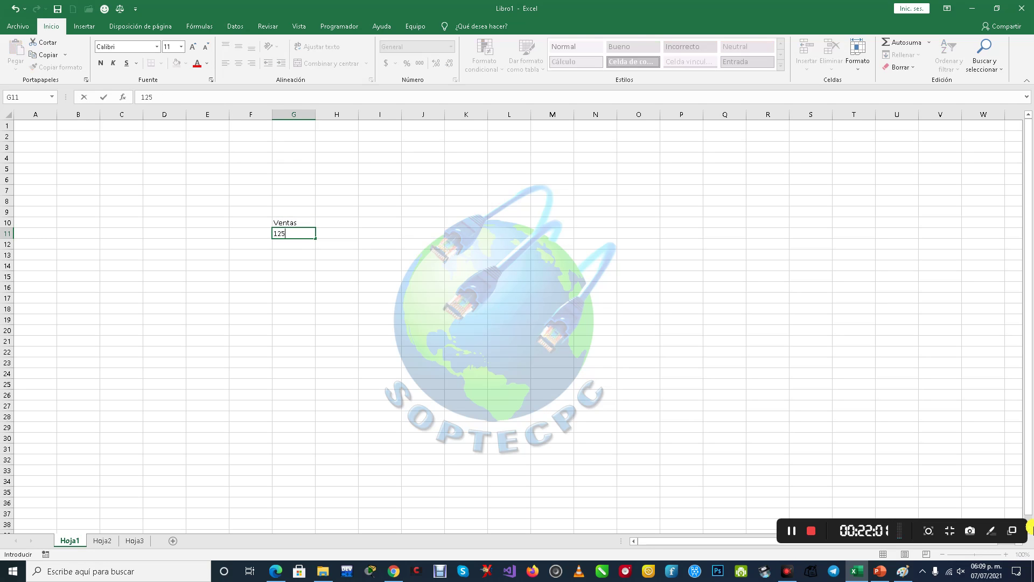
key("Return")
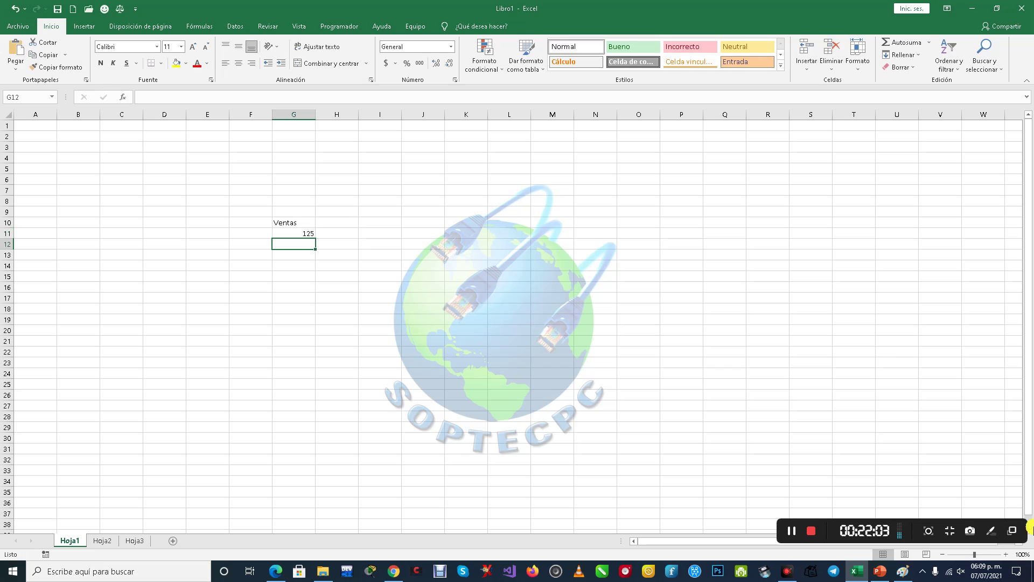
type("500")
key("Return")
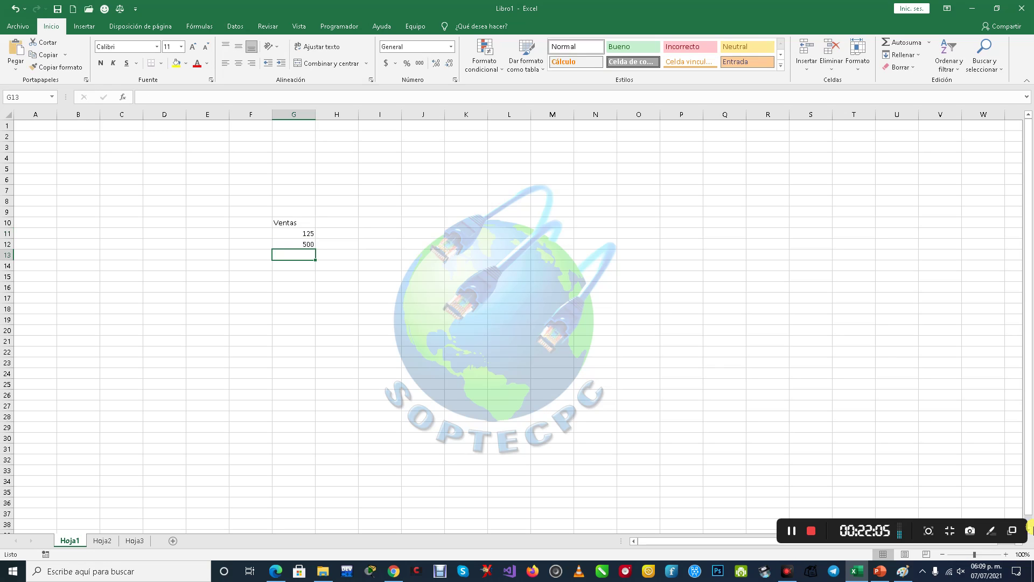
type("289")
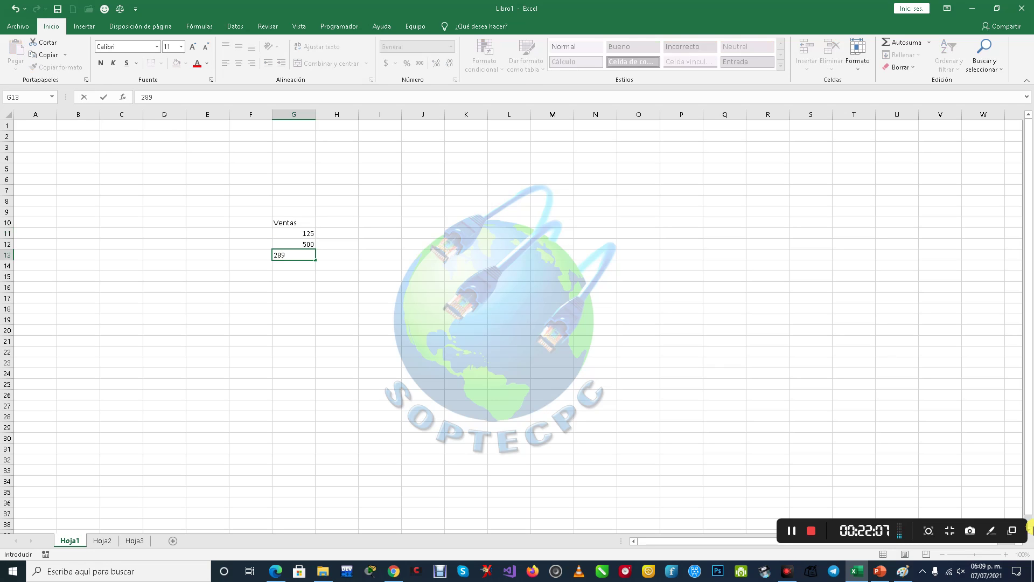
key("Return")
type("7")
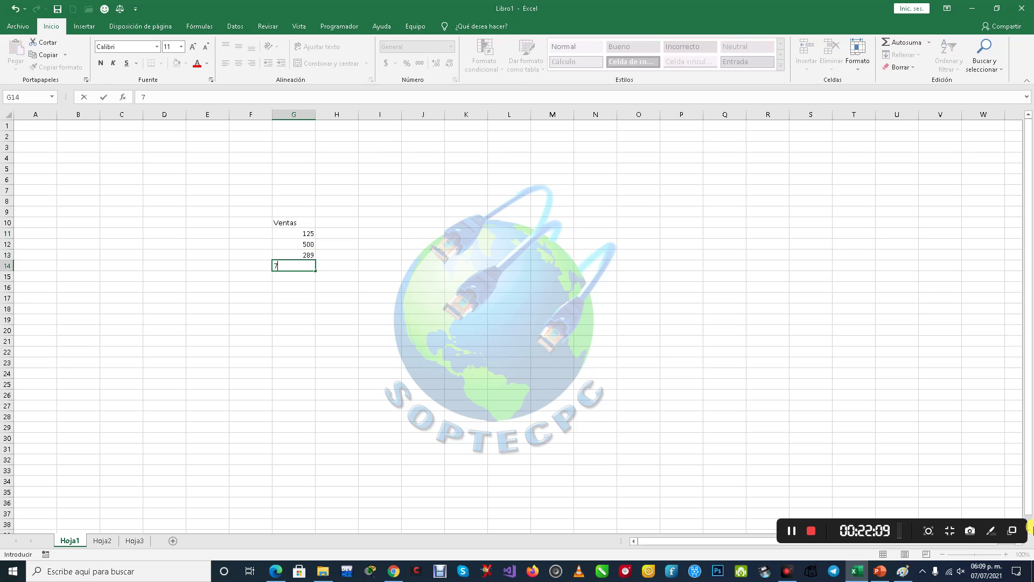
type("36")
key("Return")
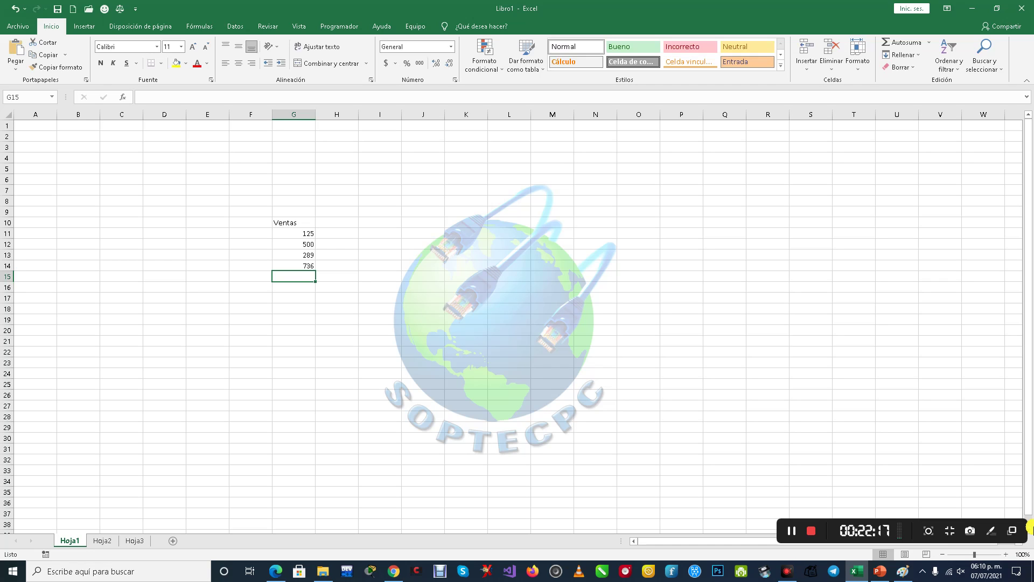
type("8")
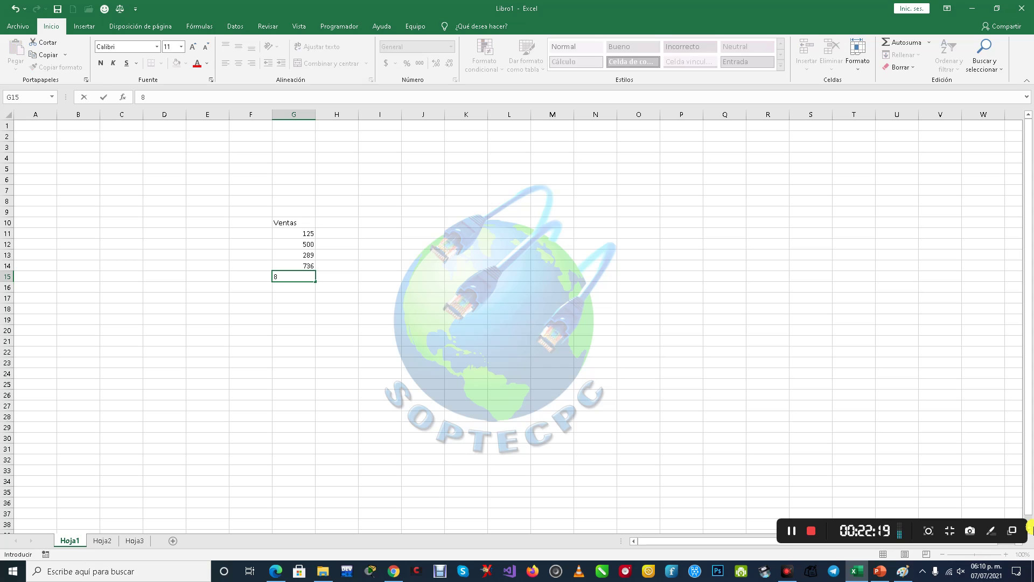
type("21")
key("Return")
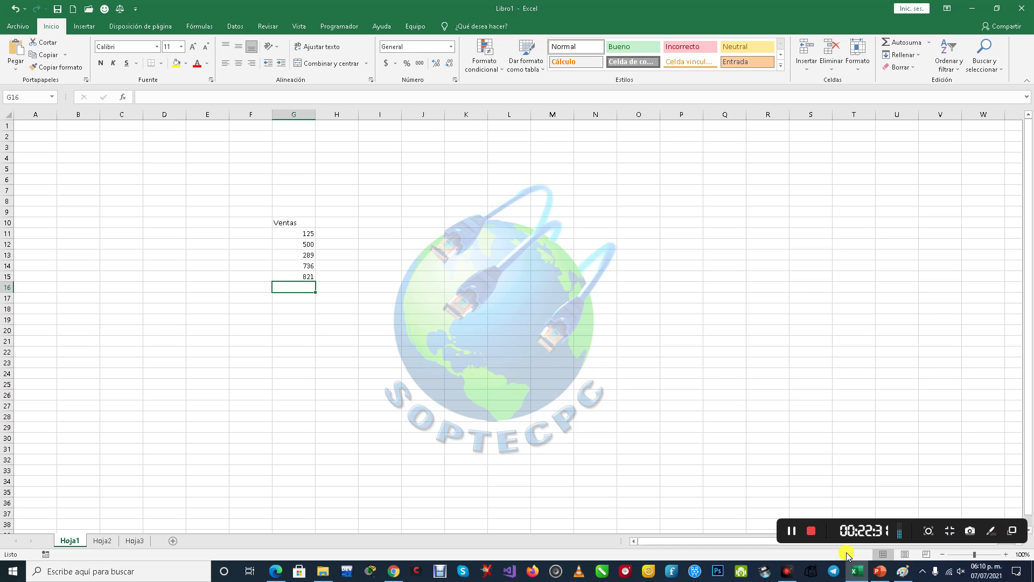
Assign the name "Ventas" to the range G11:G15 holding the sales values
left_click(299, 236)
left_click_drag(299, 236, 300, 277)
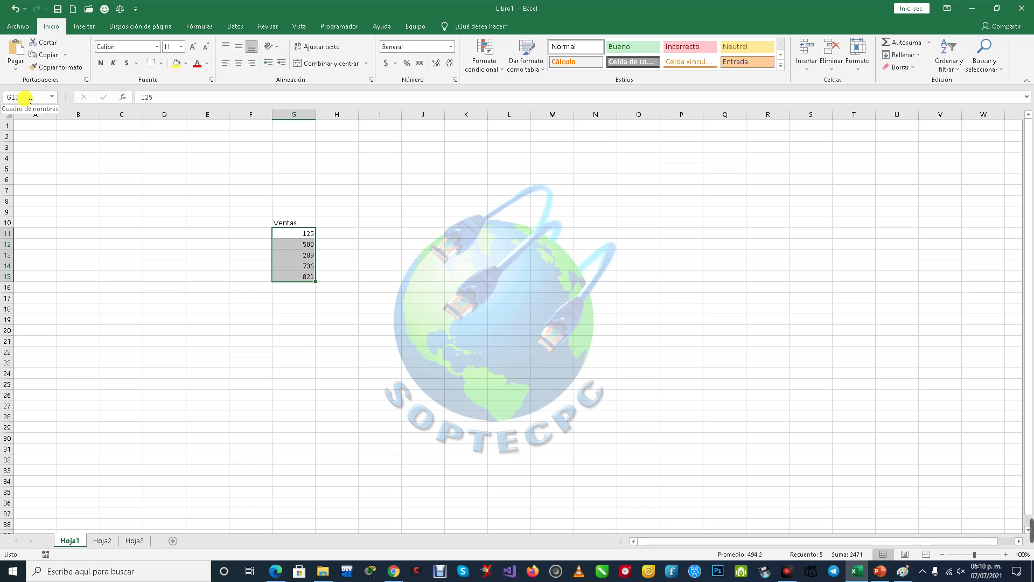
left_click(30, 97)
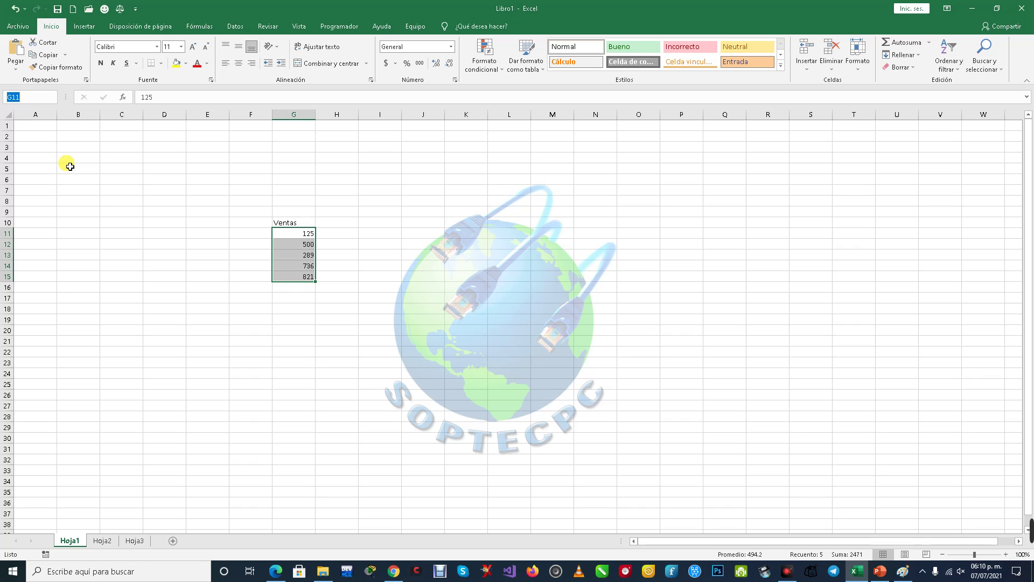
type("Ventas")
left_click(40, 99)
left_click(40, 102)
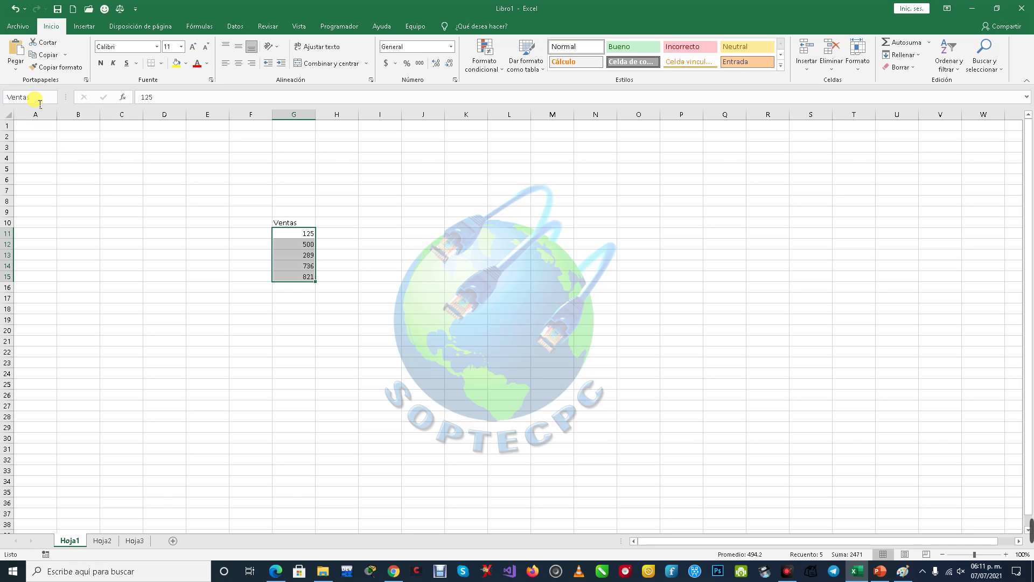
key("Return")
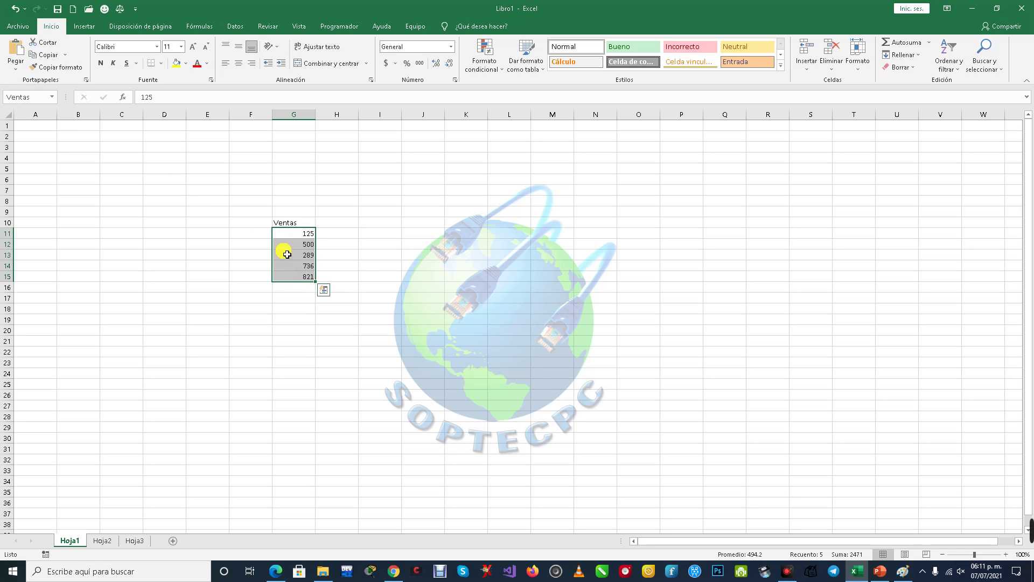
Enlarge the worksheet view to 148% with the Ventas column in sight
left_click(980, 554)
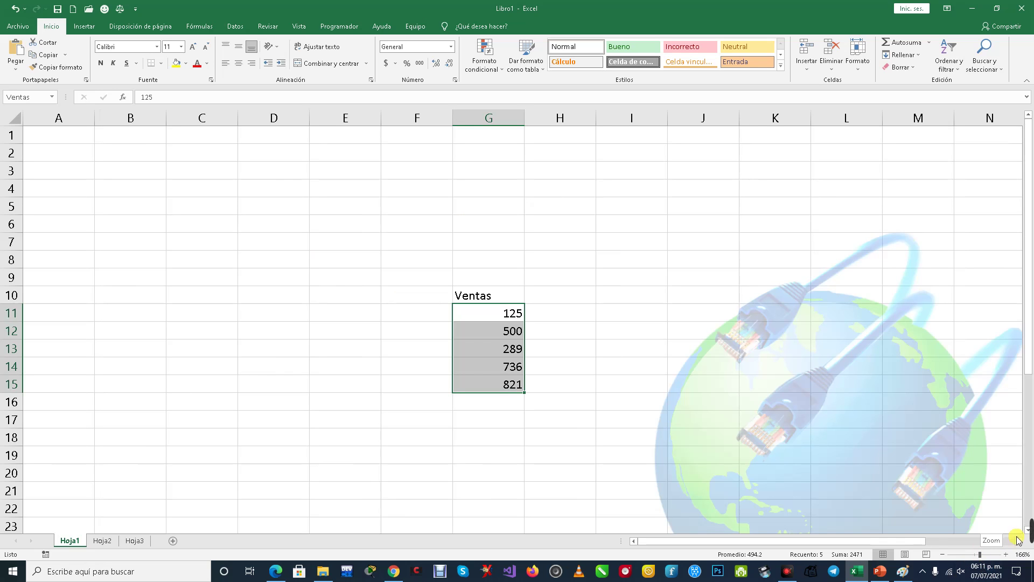
left_click_drag(913, 548, 968, 545)
left_click_drag(1030, 311, 1013, 401)
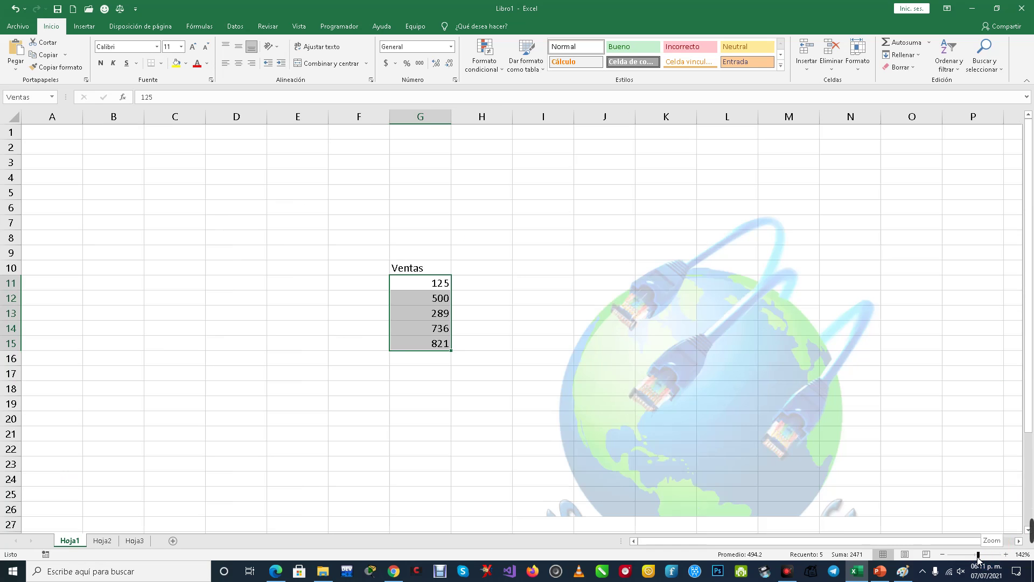
left_click_drag(978, 558, 980, 560)
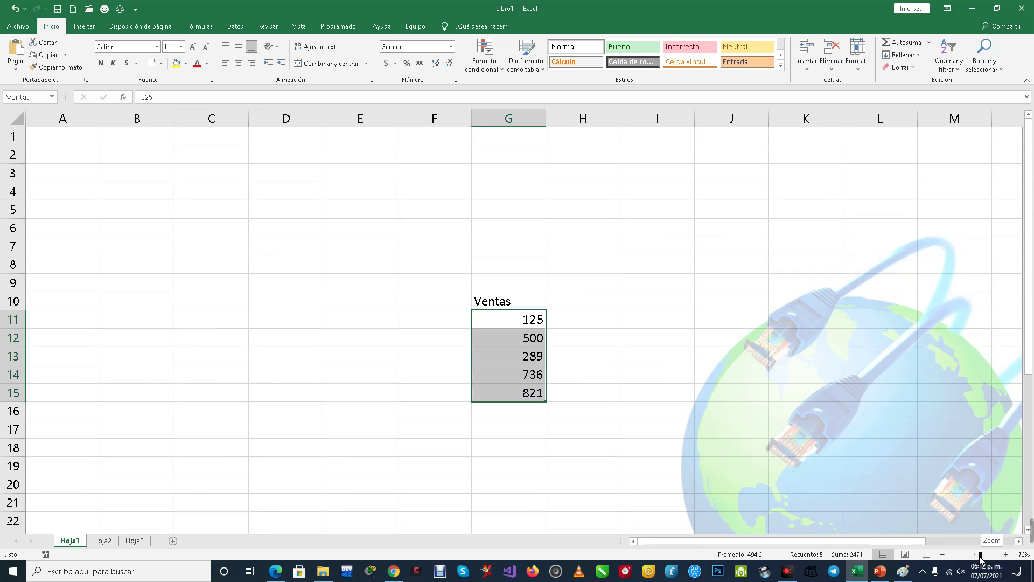
left_click_drag(899, 542, 957, 544)
left_click_drag(1025, 342, 1032, 413)
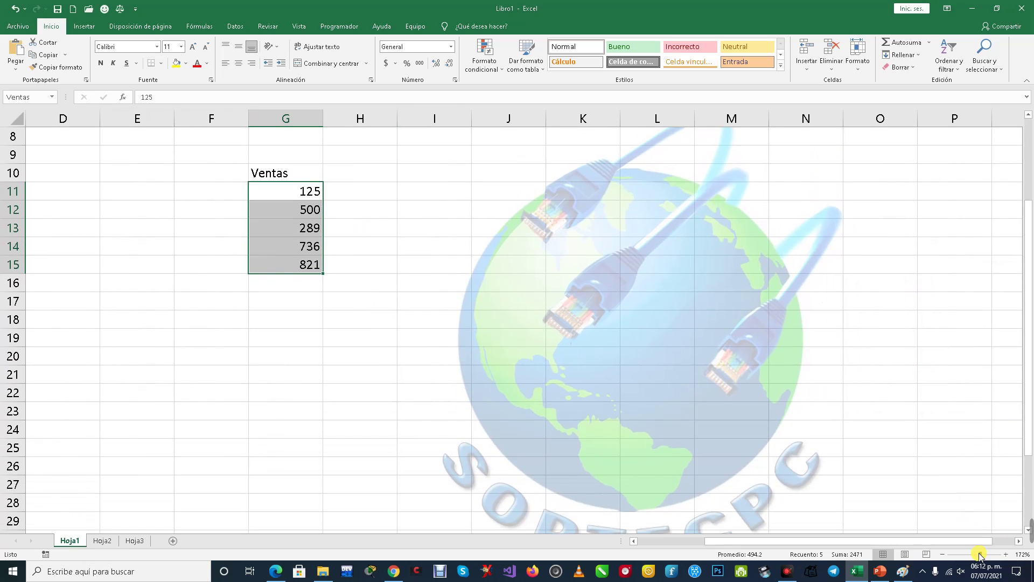
mouse_move(979, 554)
left_mouse_down()
mouse_move(930, 541)
mouse_move(987, 541)
left_mouse_up()
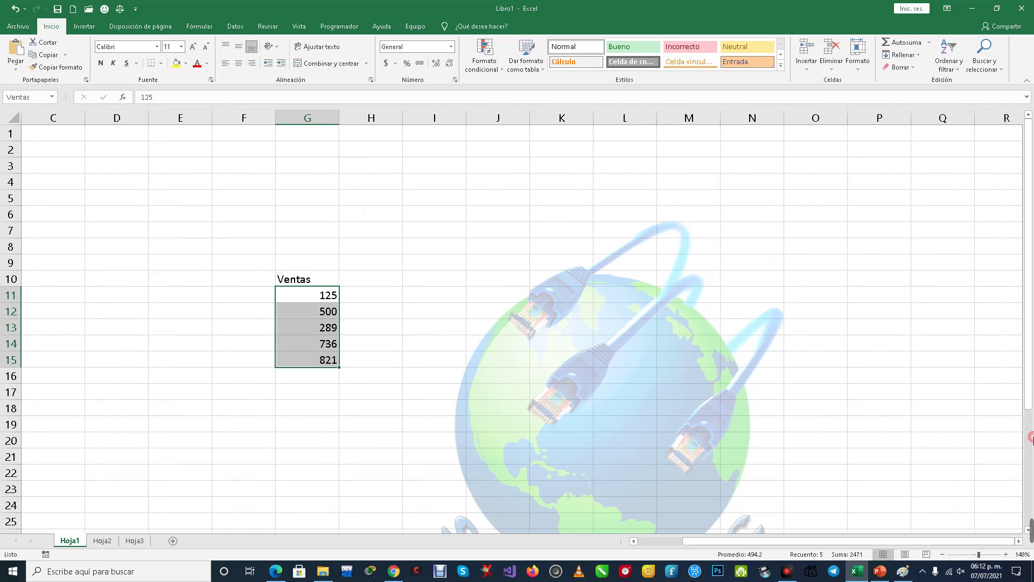
left_click_drag(1032, 374, 1030, 437)
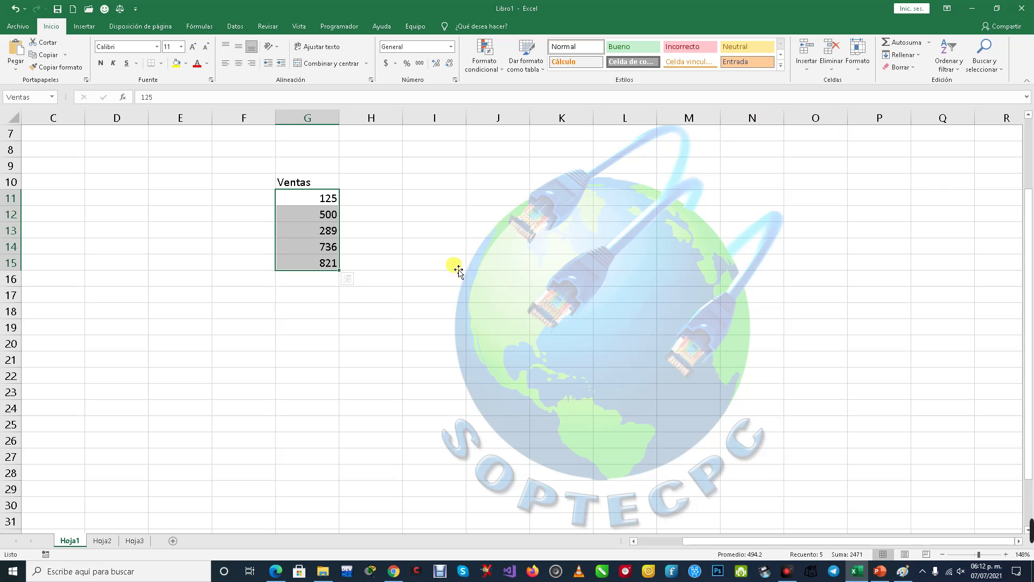
Total the named range in cell G16 with the formula =suma(Ventas)
left_click(302, 282)
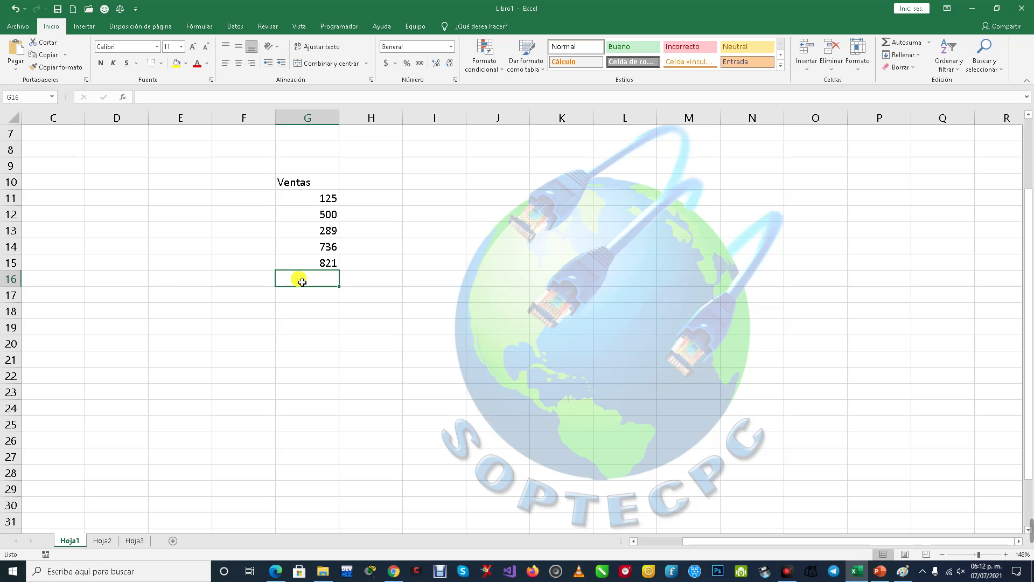
type("=")
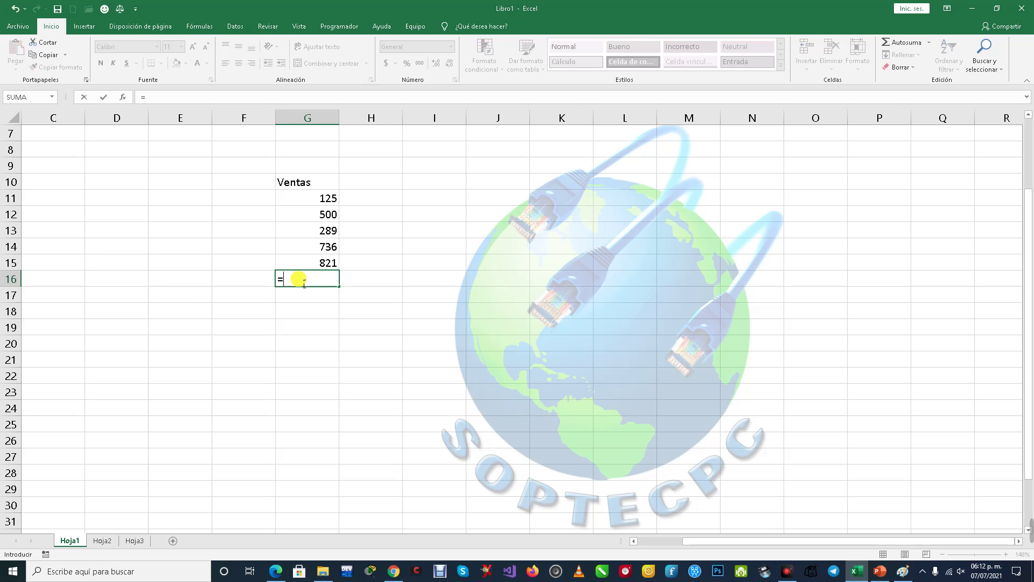
type("sum")
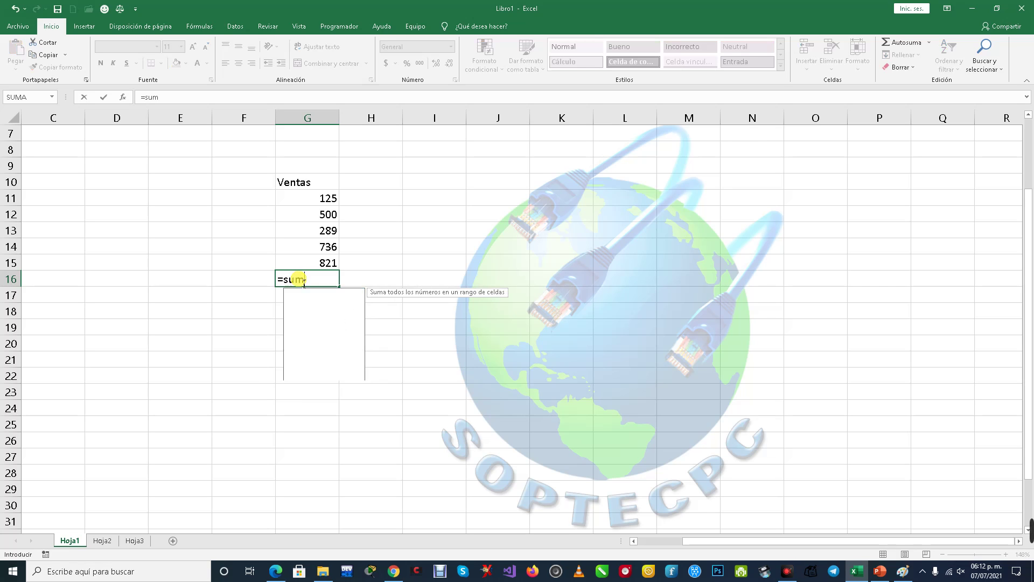
type("a")
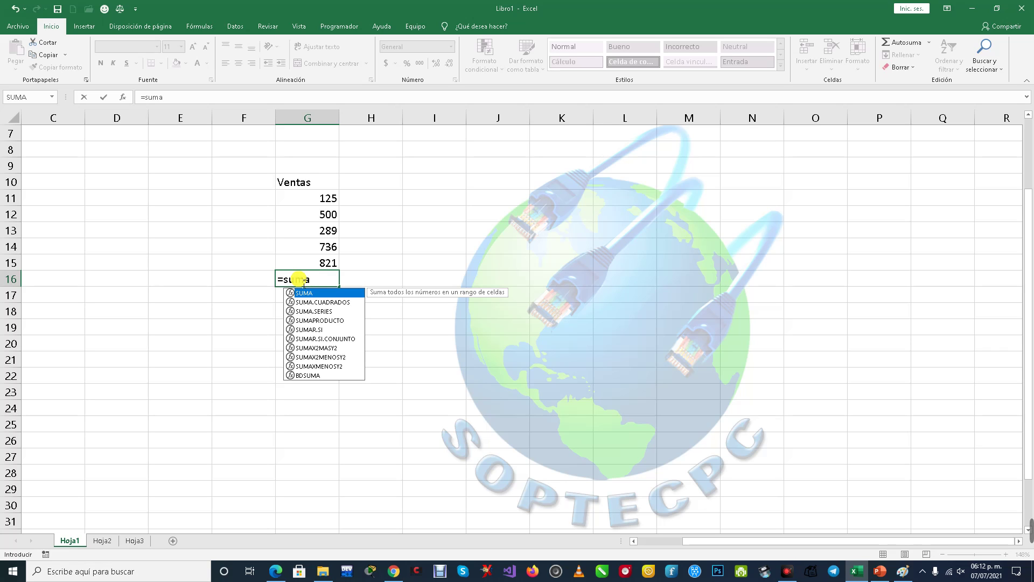
type("(")
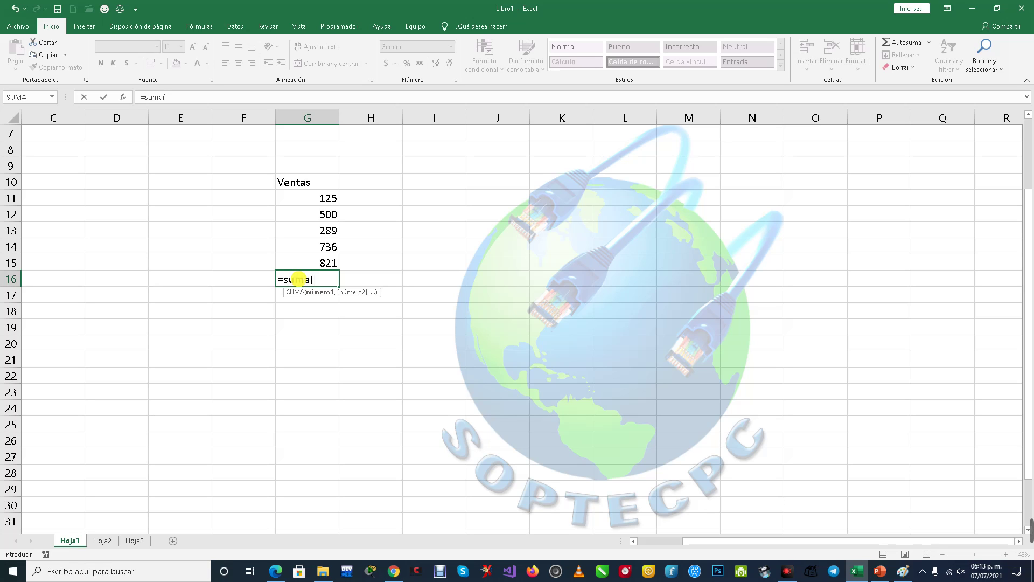
type("ve")
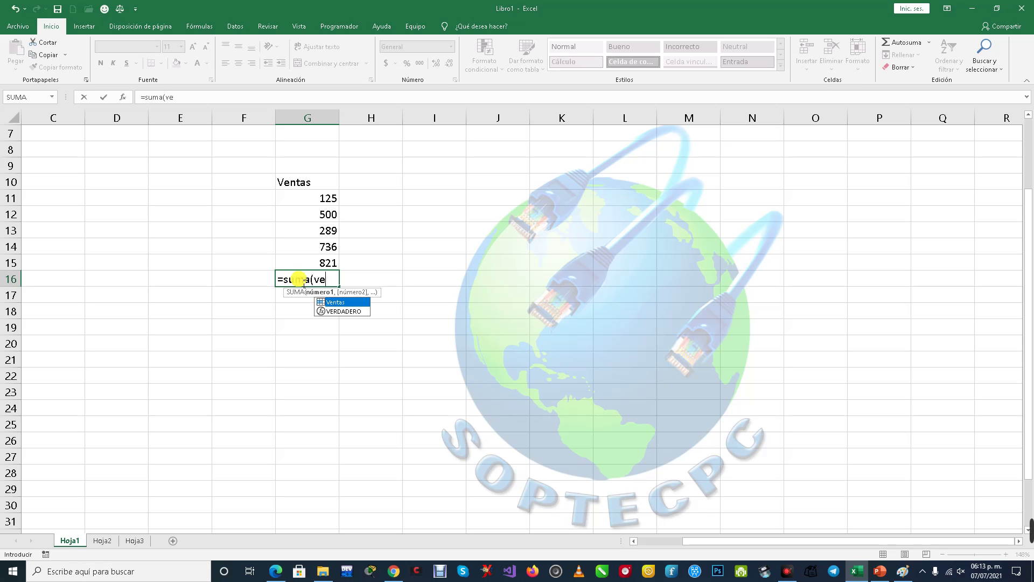
double_click(357, 303)
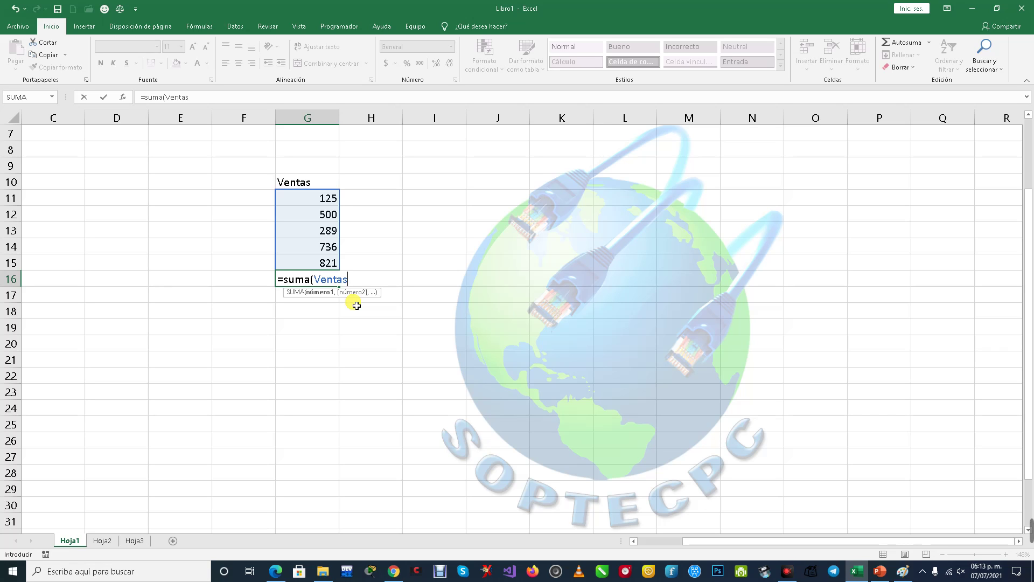
type(")")
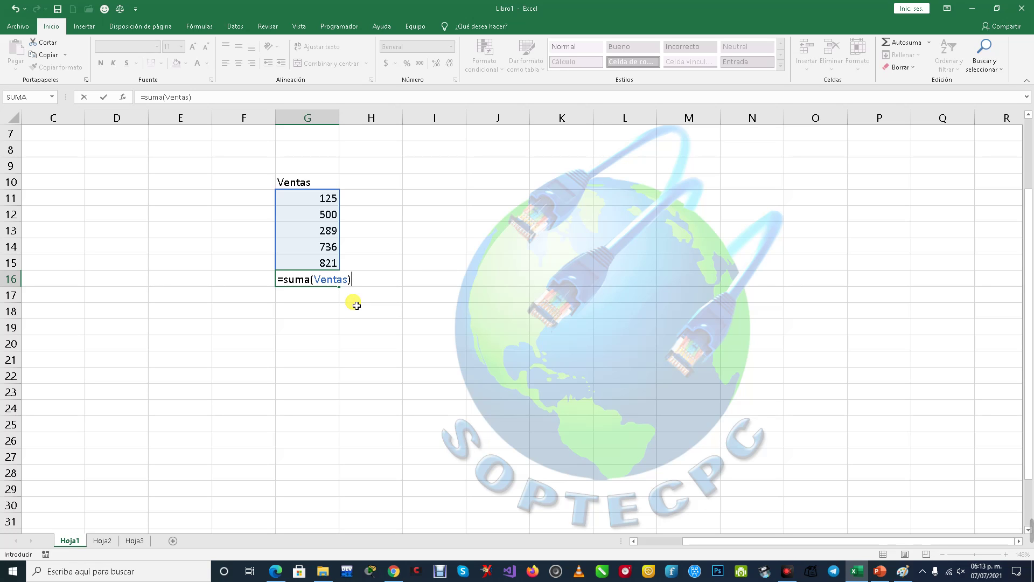
key("Return")
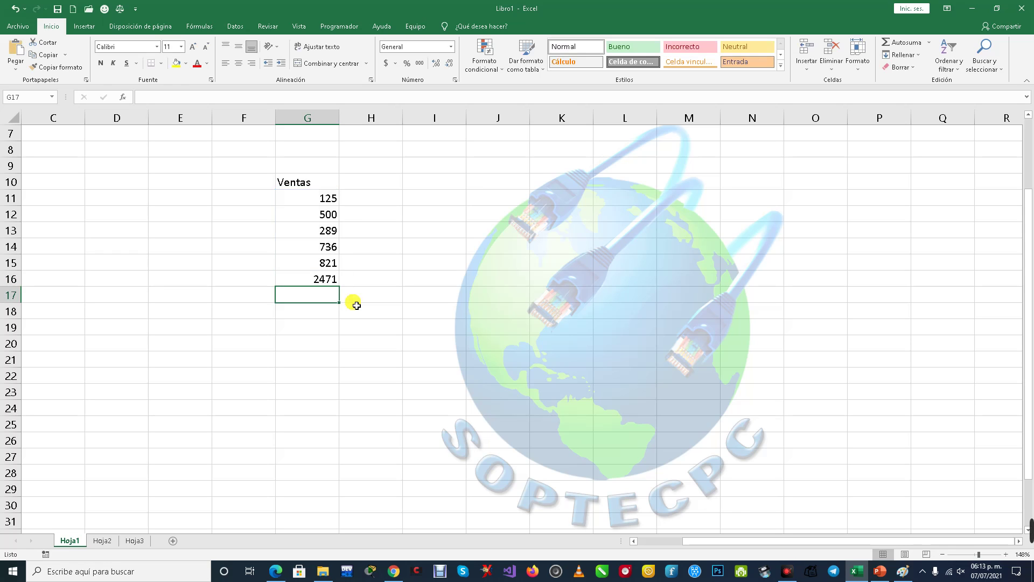
Inspect the SUMA formula in cell G16 and the range that its name refers to
key("Up")
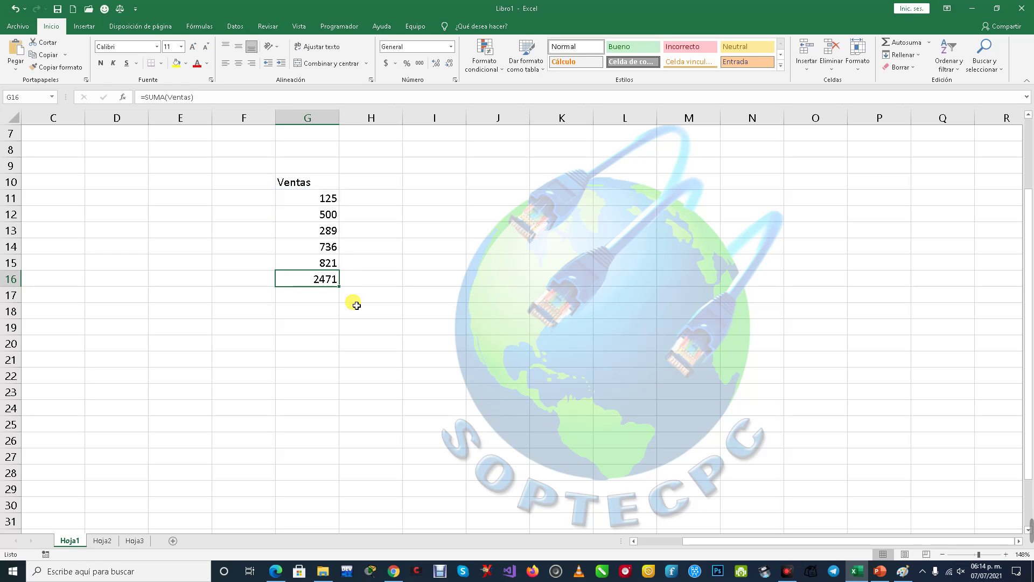
key("F2")
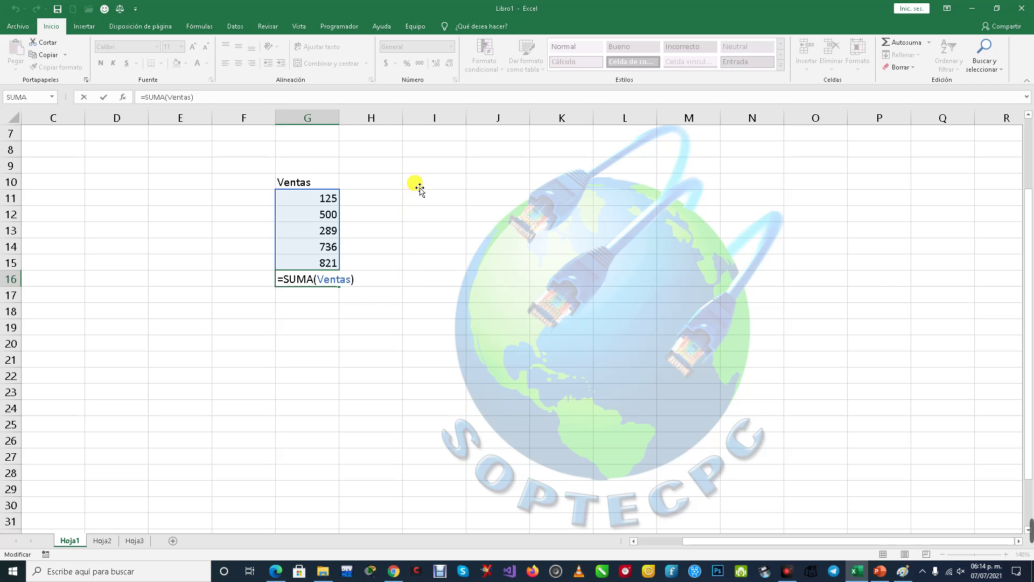
key("Return")
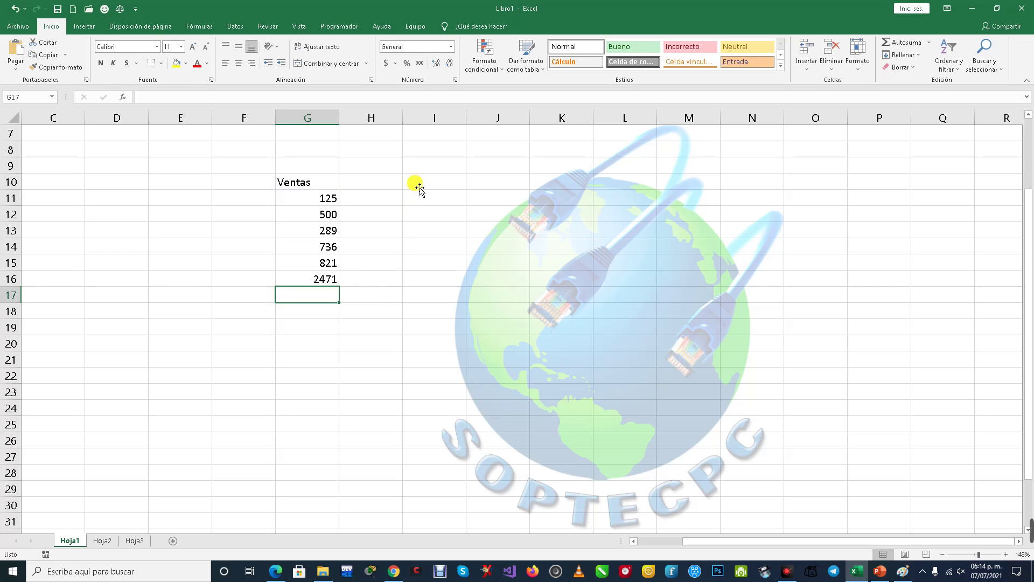
Enter the heading "Compras" in cell I10
left_click(420, 187)
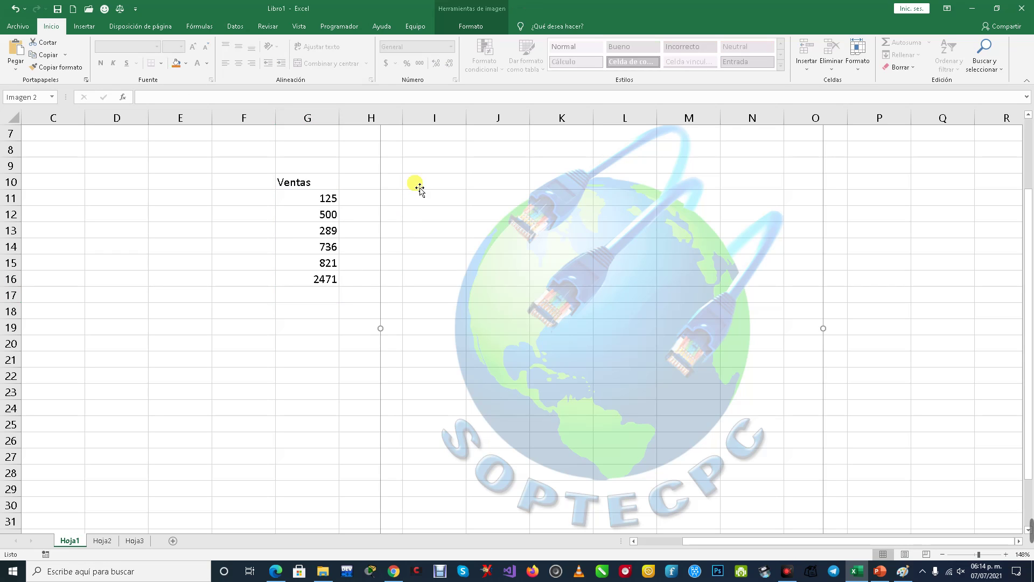
left_click(371, 189)
key("Right")
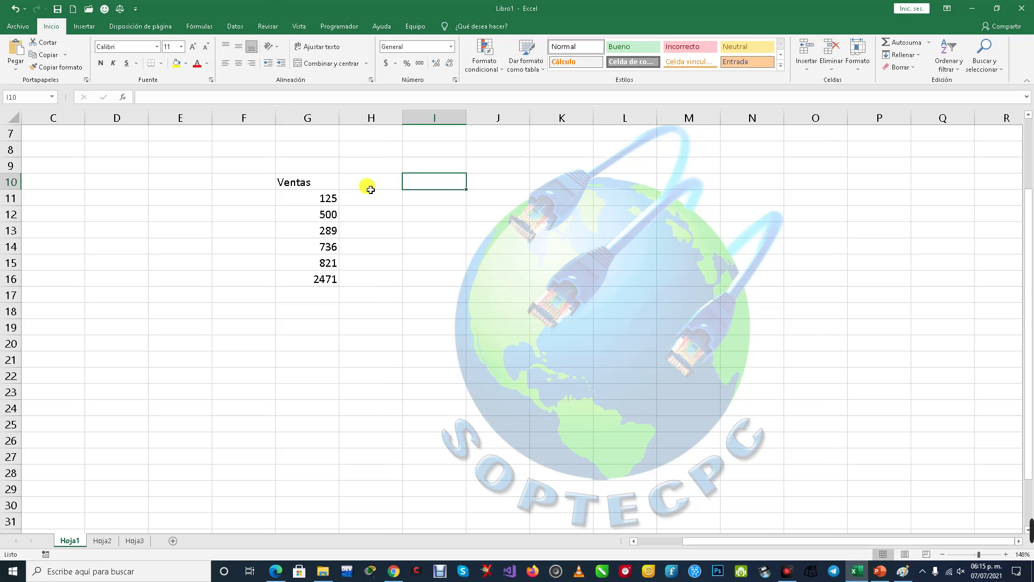
type("ompras")
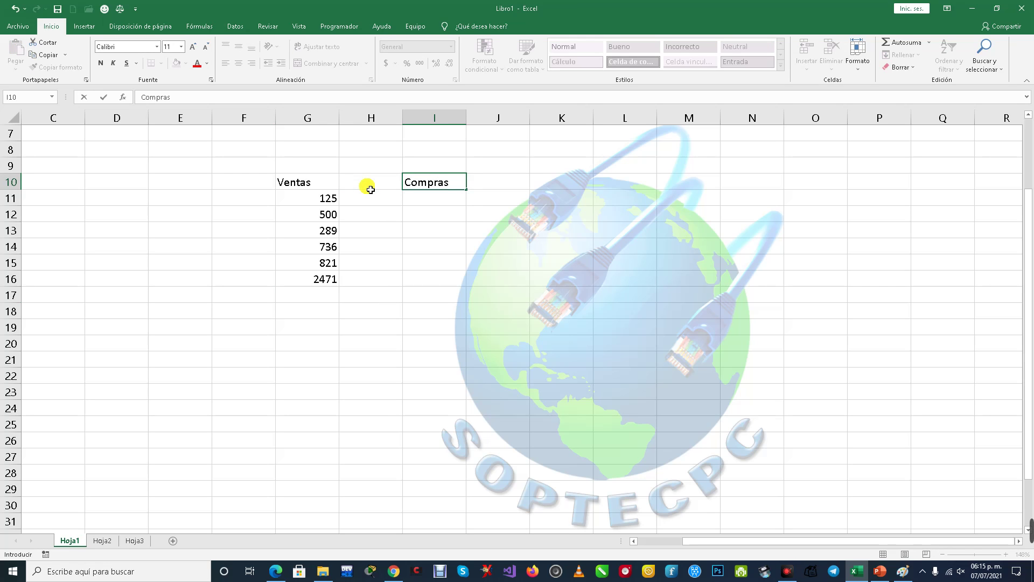
key("Return")
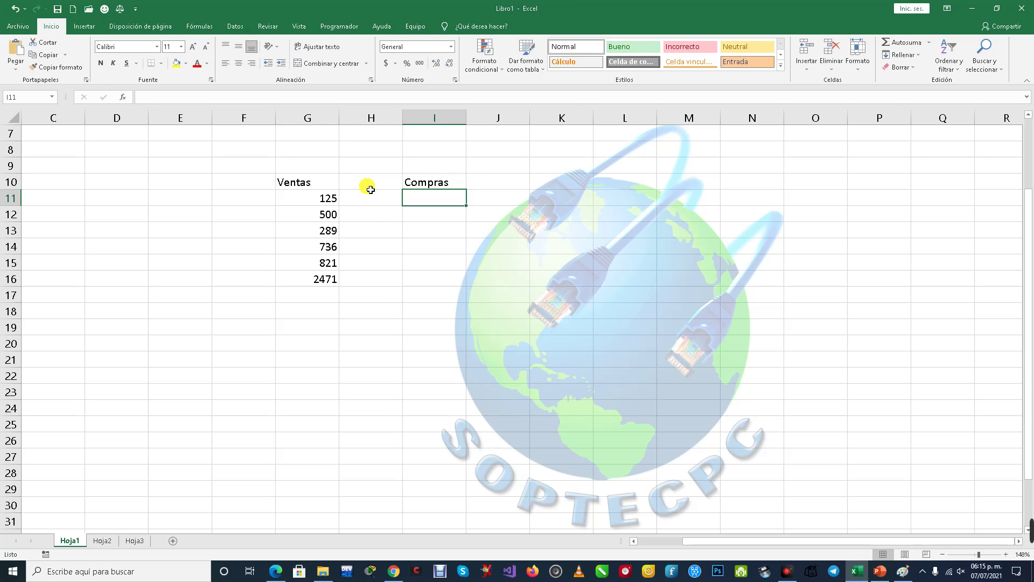
Enter the purchase values 523, 145, 789, 789 and 475 in cells I11 to I15, under the Compras heading
type("523")
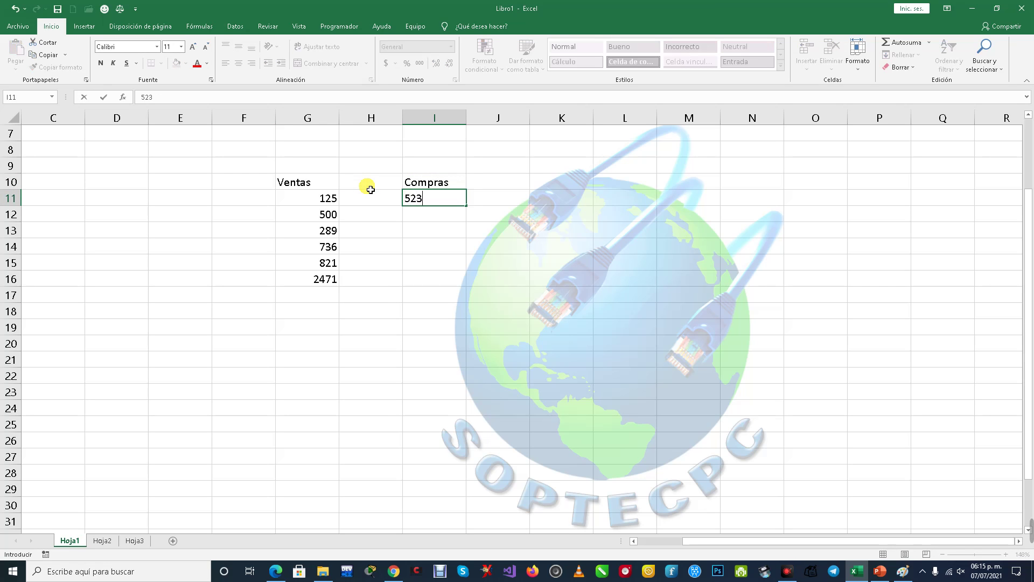
key("Return")
type("145")
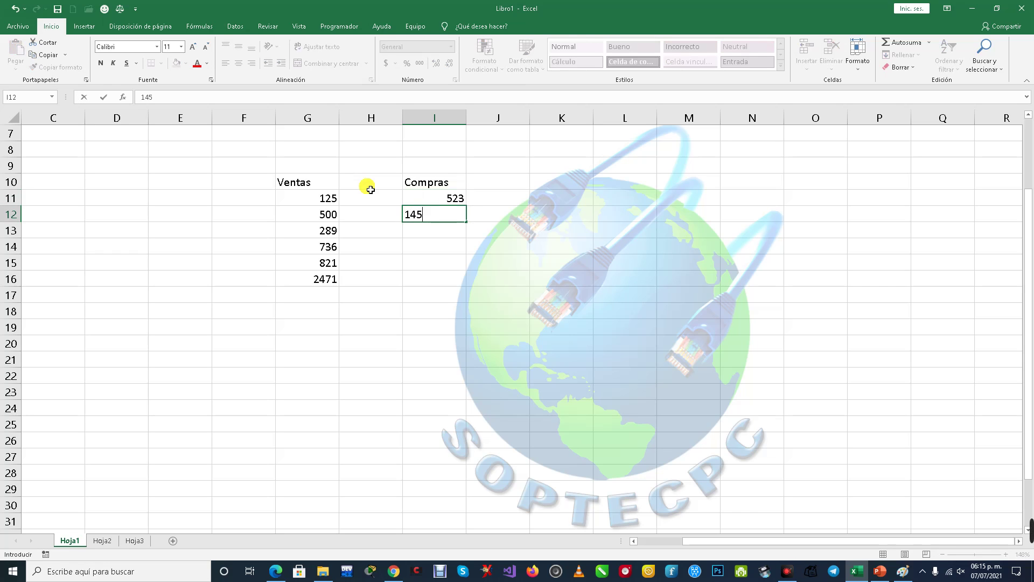
key("Return")
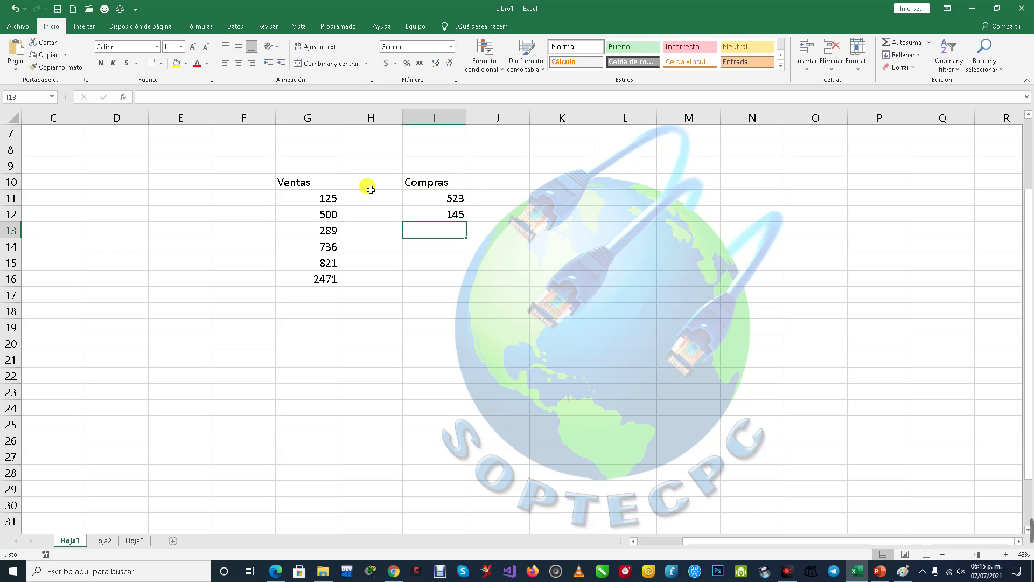
type("789")
key("Return")
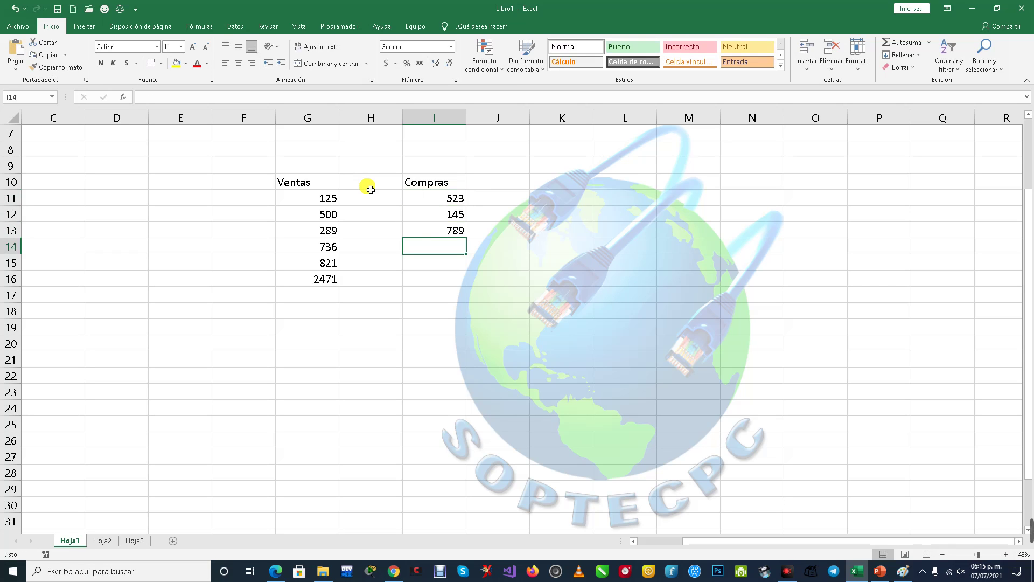
type("789")
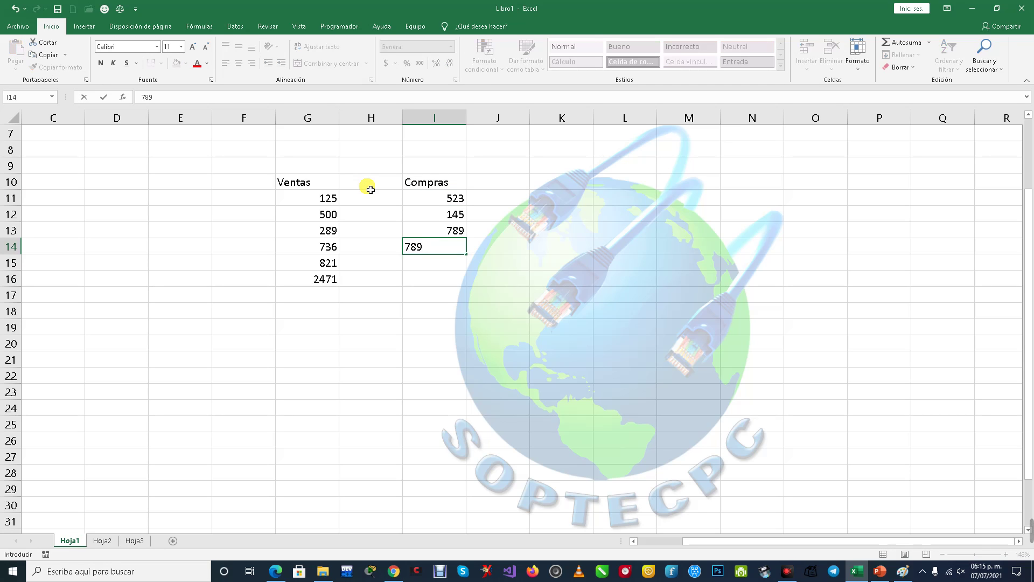
key("Return")
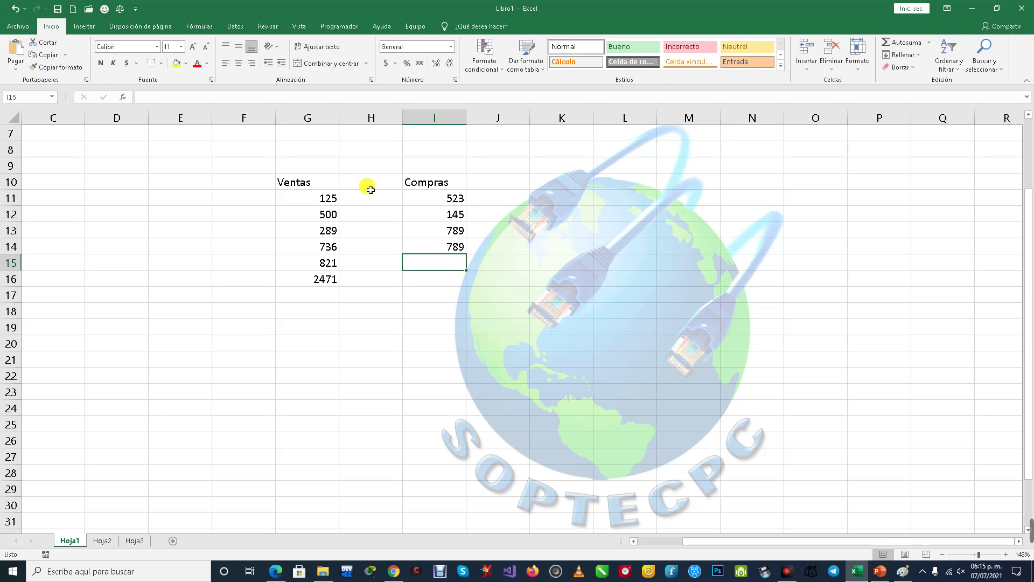
type("475")
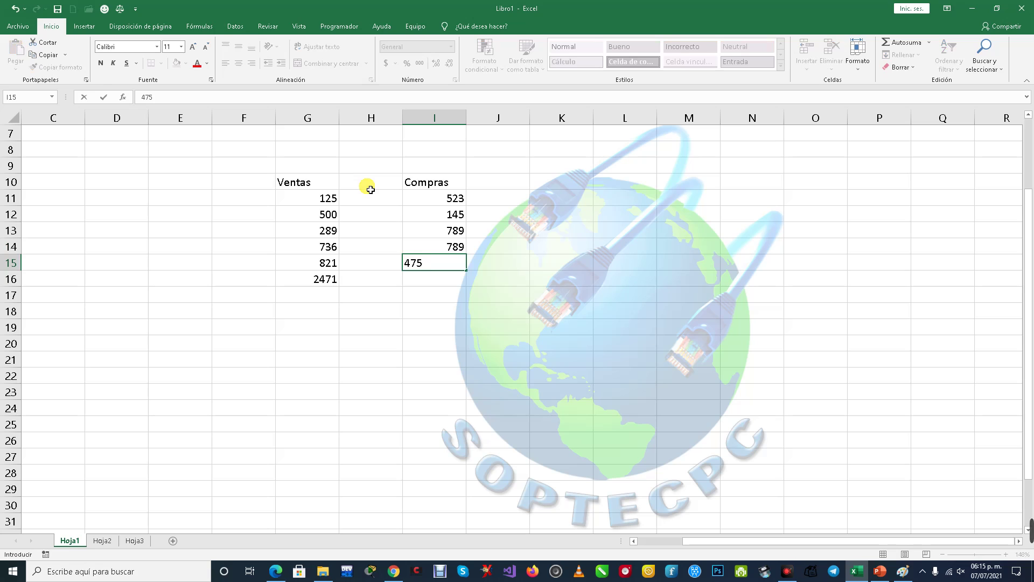
key("Return")
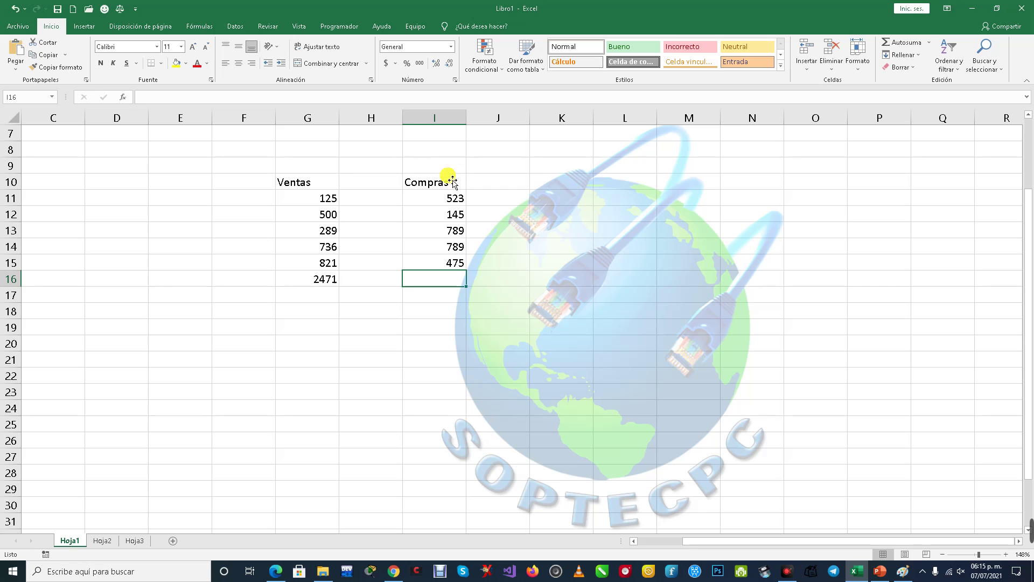
Create a name from the selection I10:I15, taking it from the top row (Fila superior)
key("Up")
key("Up")
key("Up")
key("Up")
key("Up")
key("Up")
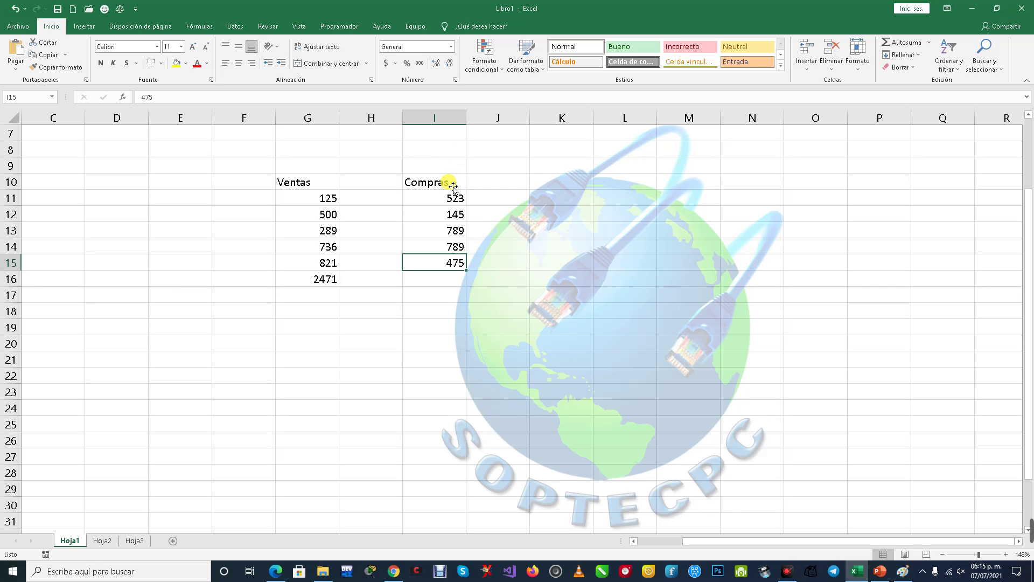
key("shift+Down")
key("shift+Down")
key("shift+Down")
key("shift+Down")
key("shift+Down")
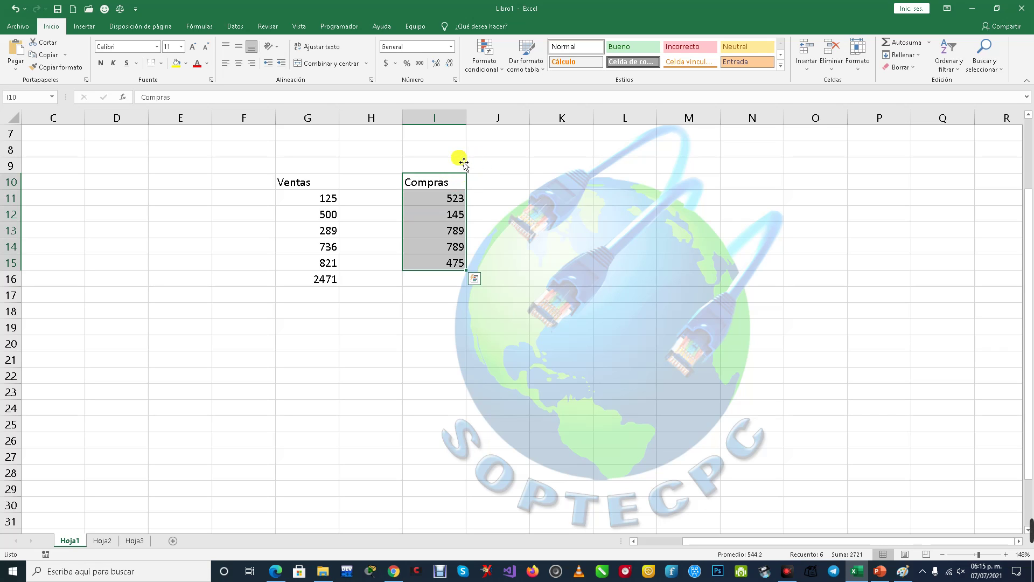
left_click(199, 26)
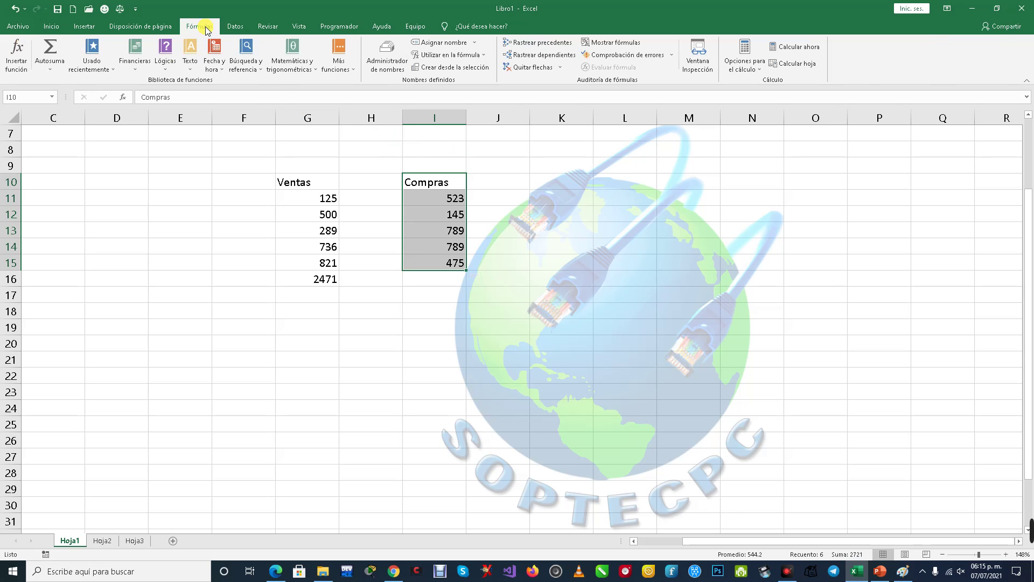
left_click(454, 69)
left_click(454, 70)
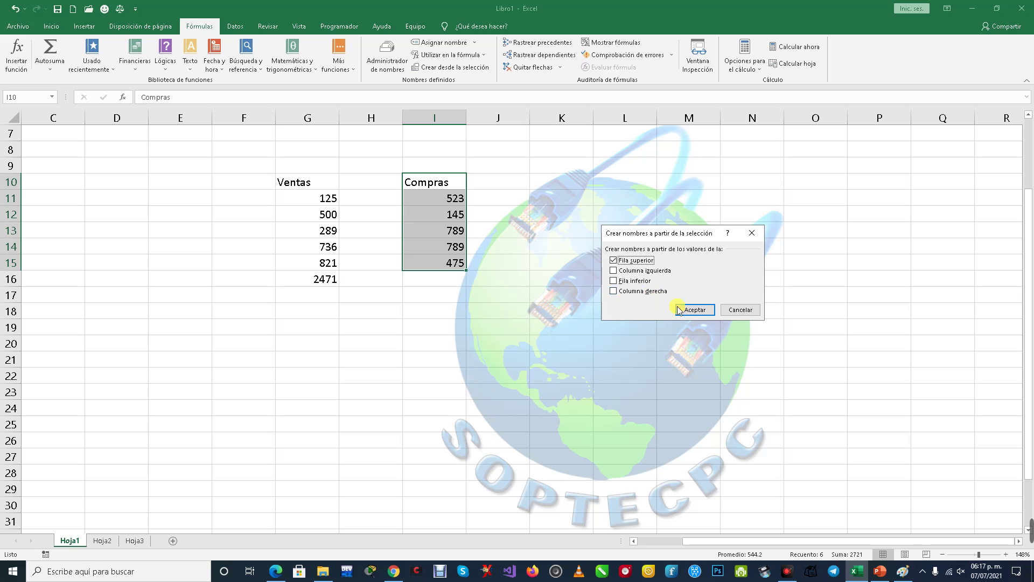
left_click(694, 311)
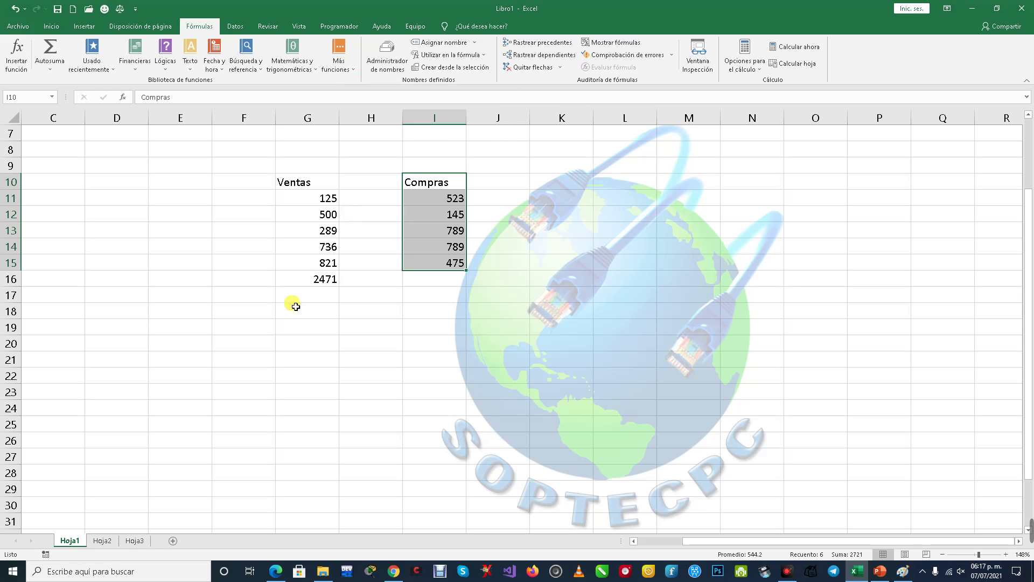
left_click(240, 186)
key("Right")
key("Right")
key("Right")
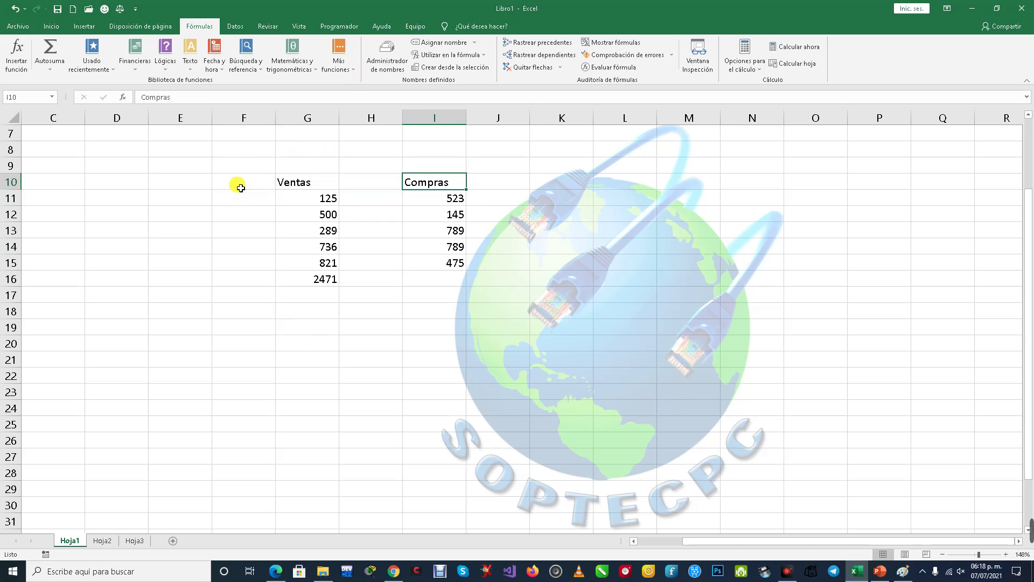
key("Left")
key("Left")
key("Left")
key("Left")
key("Left")
key("Down")
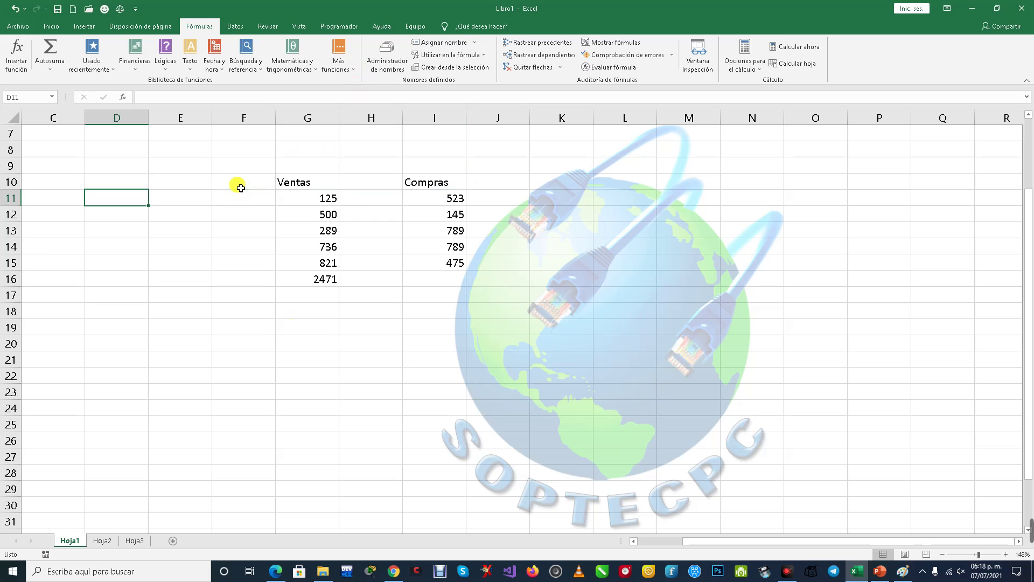
Enter the label "Precio" in cell K10 and its value 1200 in L10
key("Up")
key("Right")
key("Right")
key("Right")
key("Right")
key("Right")
key("Right")
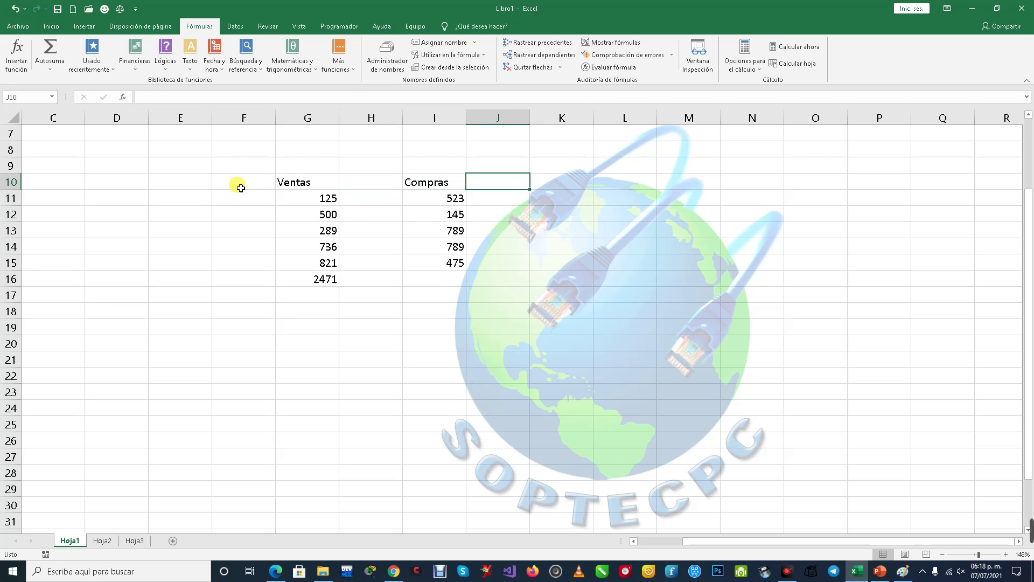
key("Right")
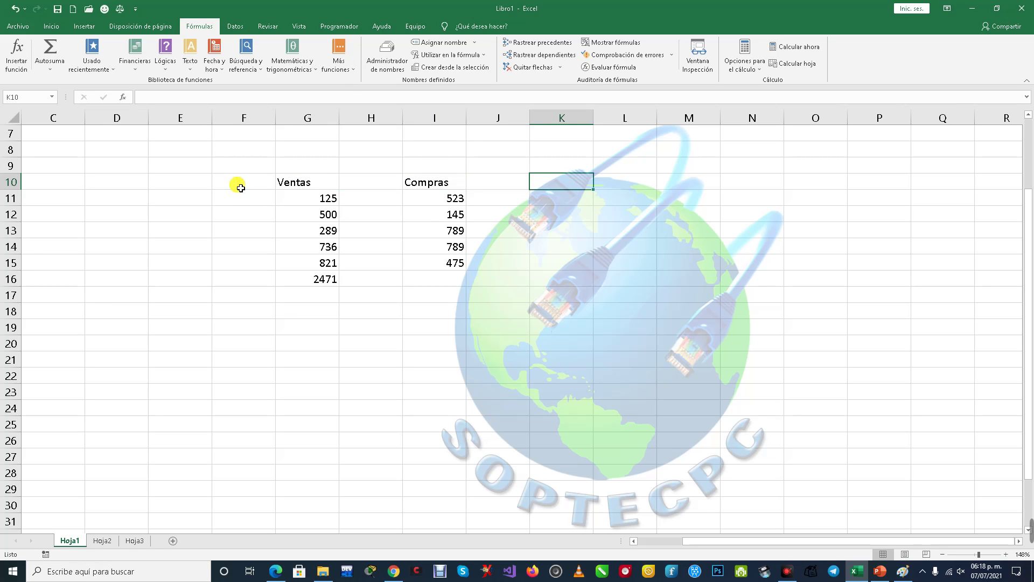
type("Precio")
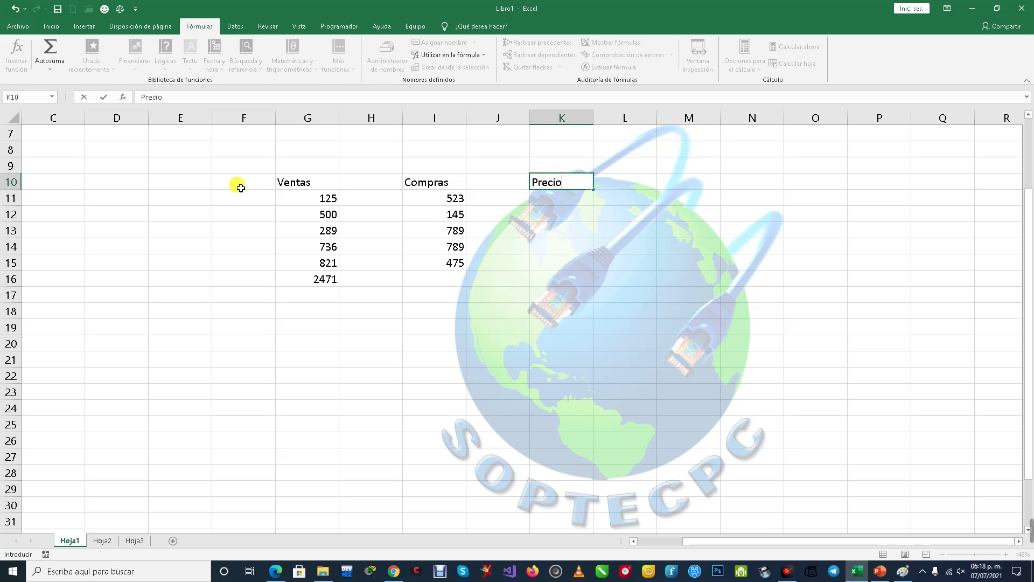
key("Tab")
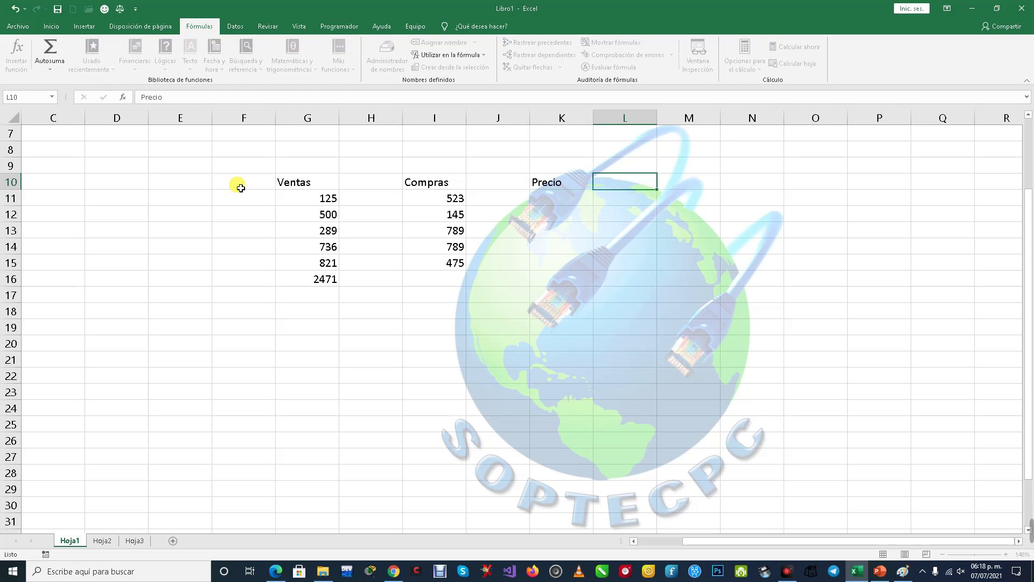
type("1")
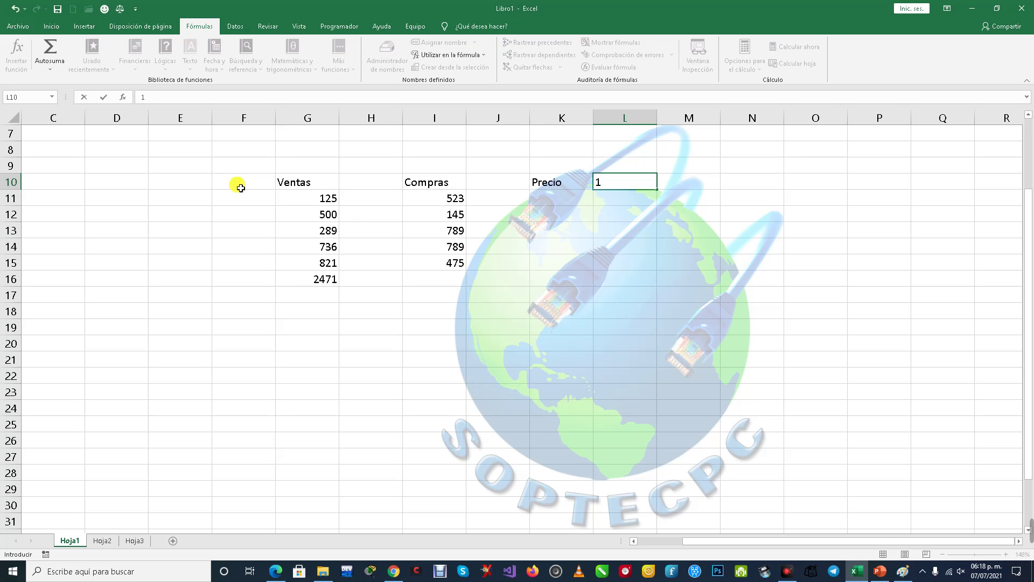
type("200")
key("Return")
key("Left")
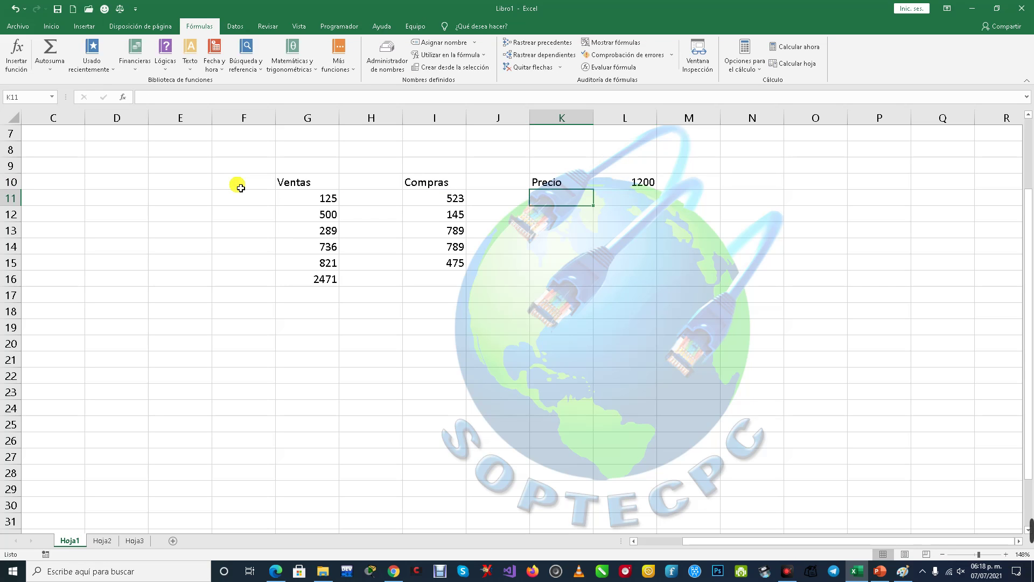
Enter the label "Iva" in cell K11 and its value 175 in L11
type("Iva")
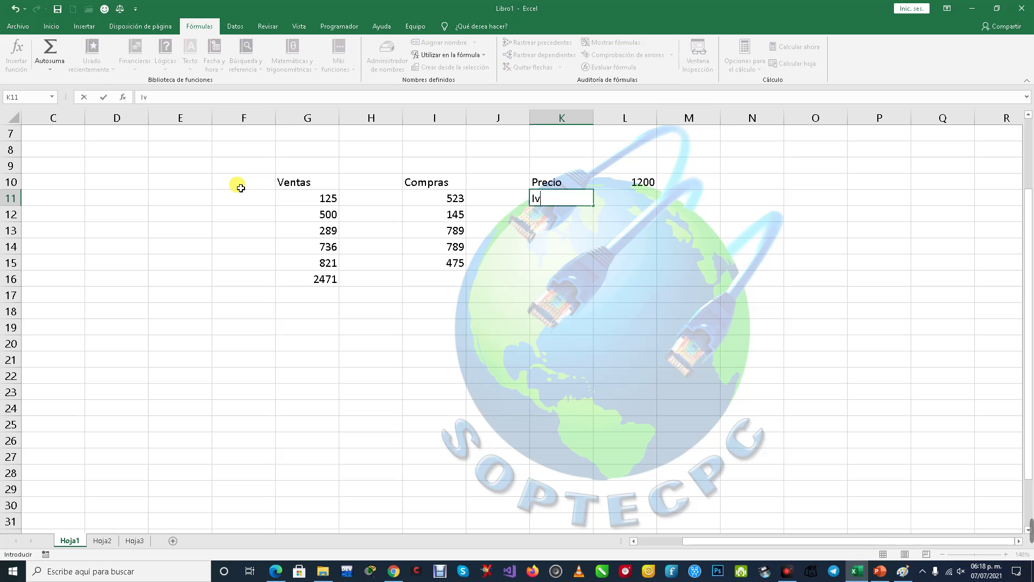
key("Tab")
key("Tab")
key("Left")
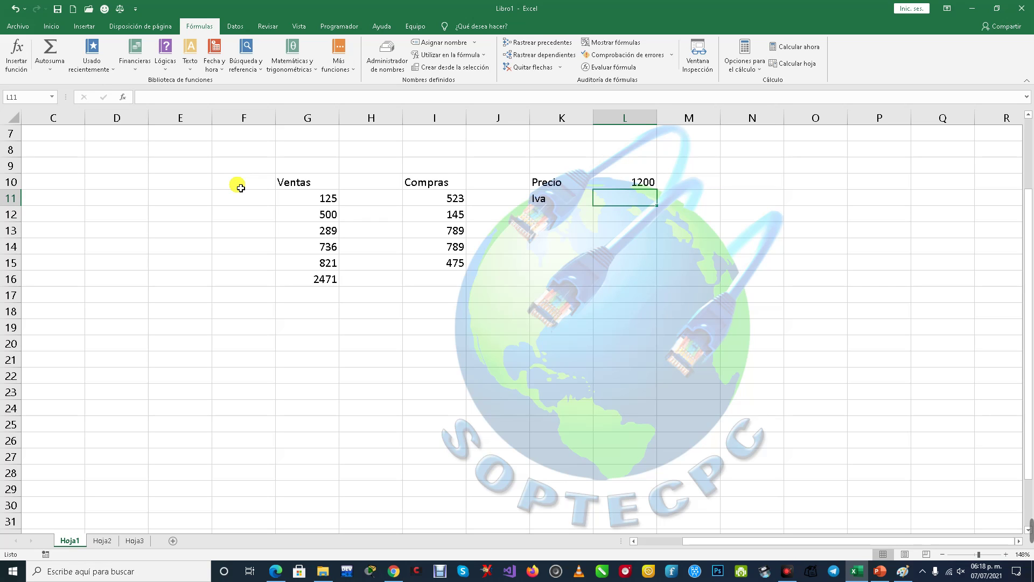
type("175")
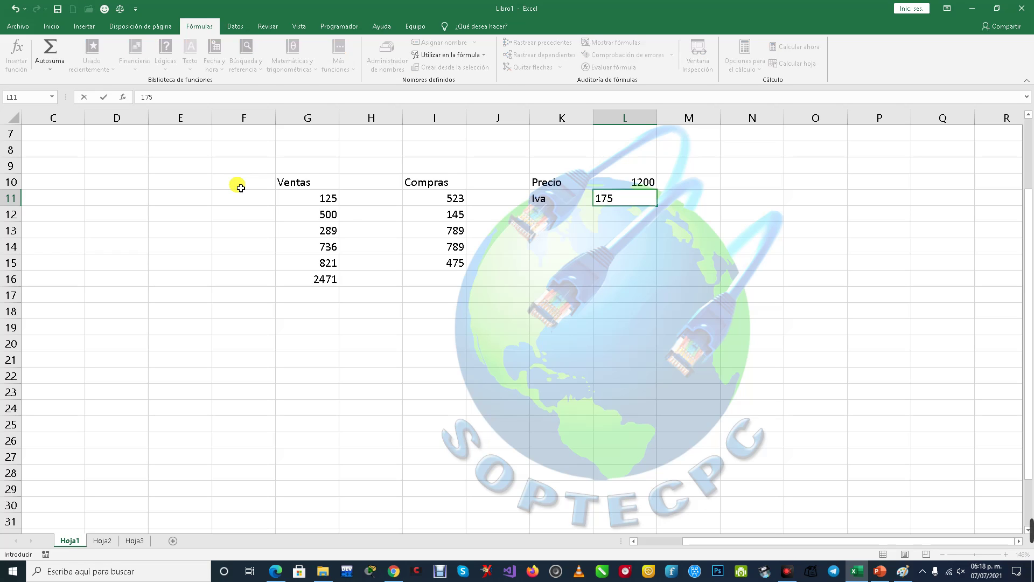
key("Return")
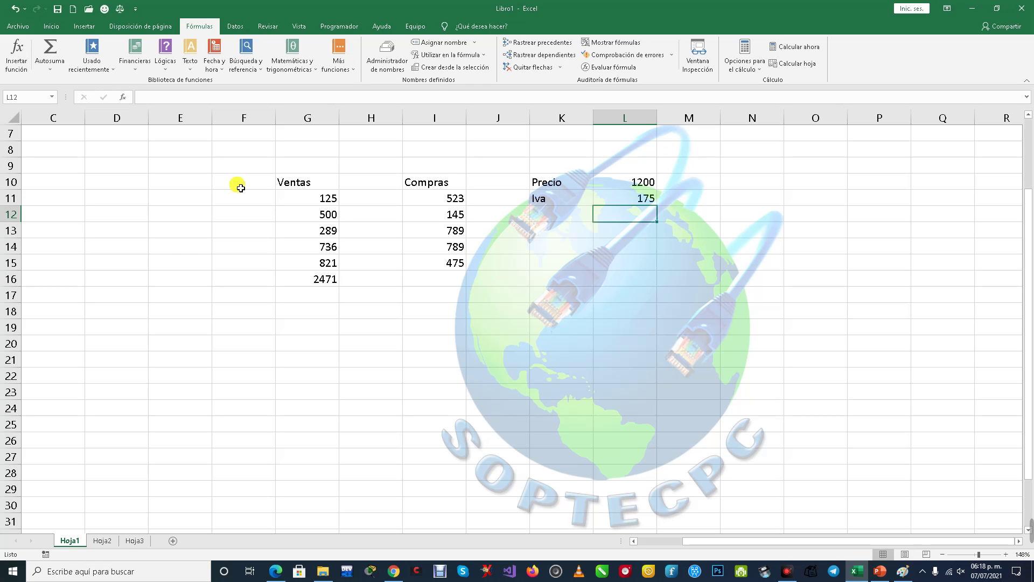
Define the name Precio for cell L10 with scope Libro and the comment "Es el precio de venta del producto"
left_click(639, 189)
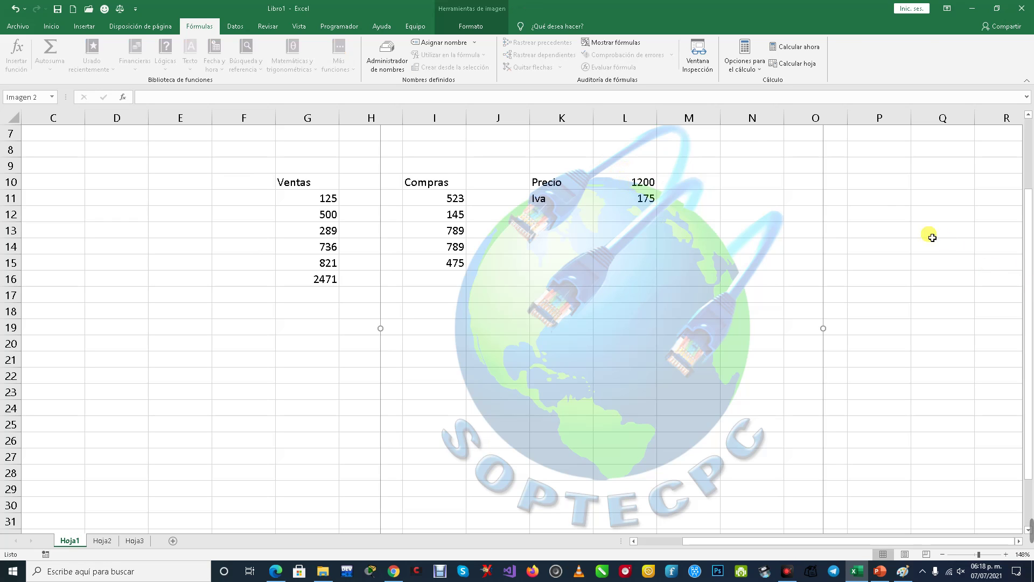
left_click(862, 182)
key("Left")
key("Left")
key("Left")
key("Left")
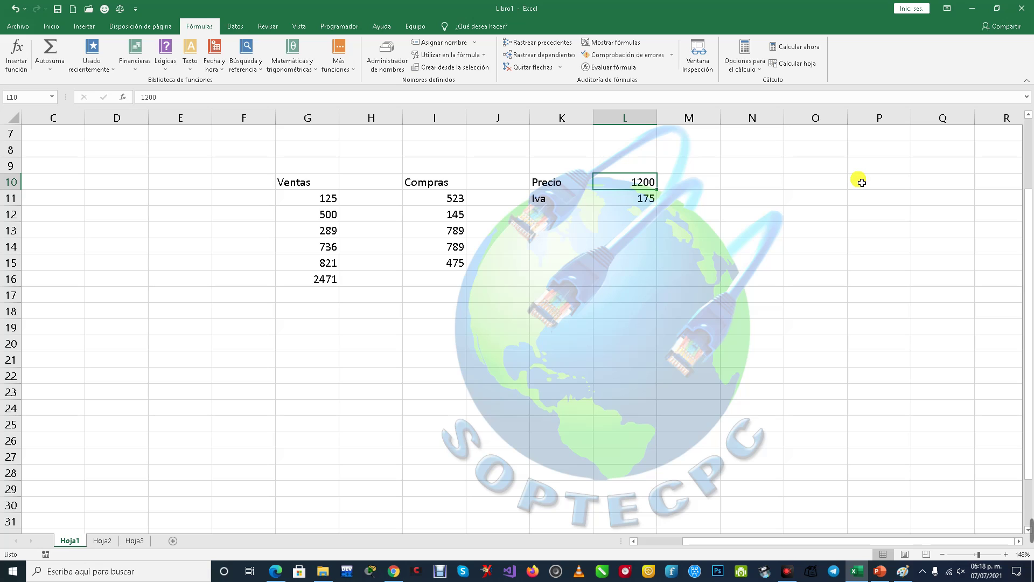
left_click(476, 50)
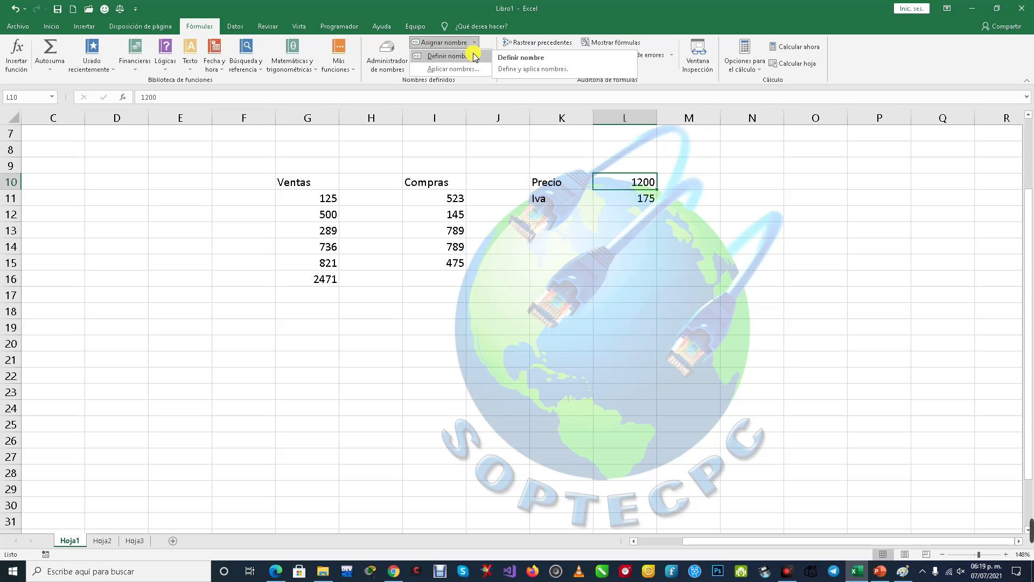
left_click(473, 56)
left_click(473, 56)
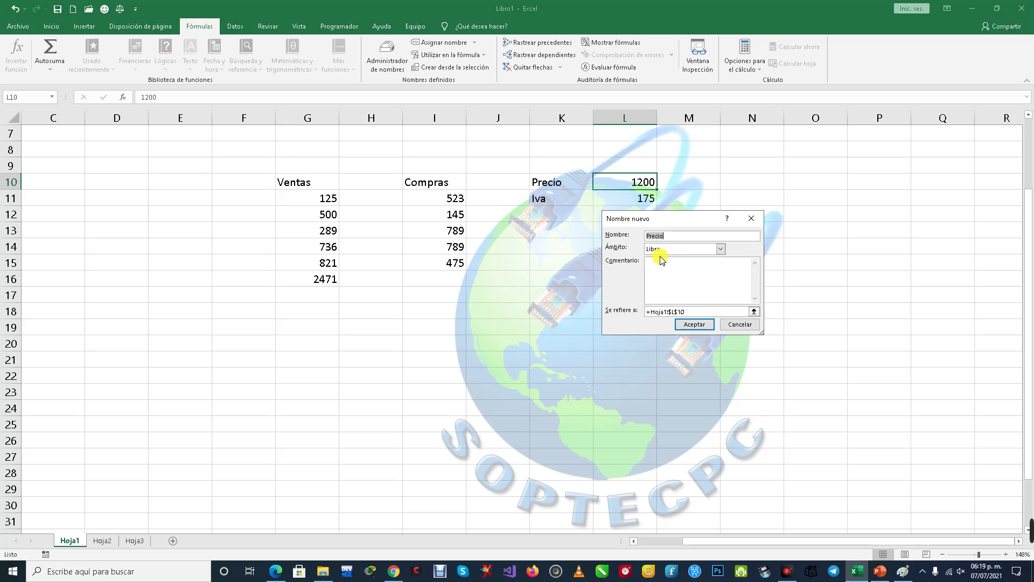
left_click(720, 251)
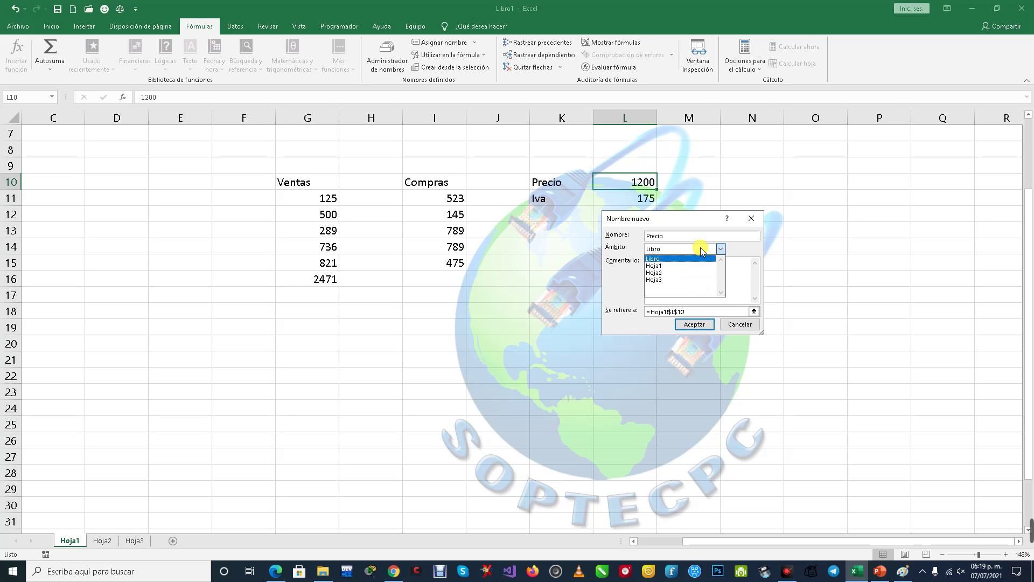
left_click(700, 259)
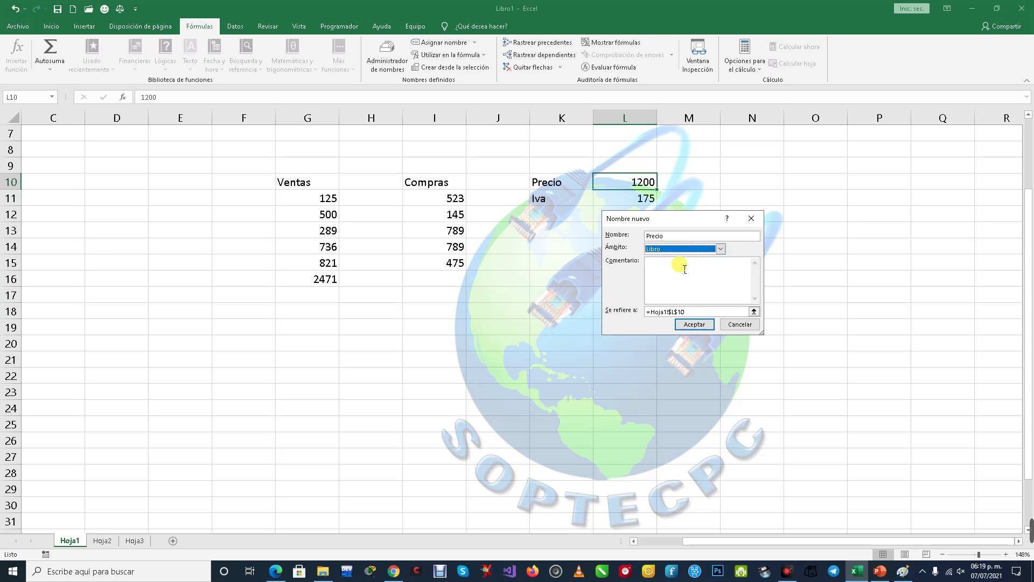
left_click(684, 269)
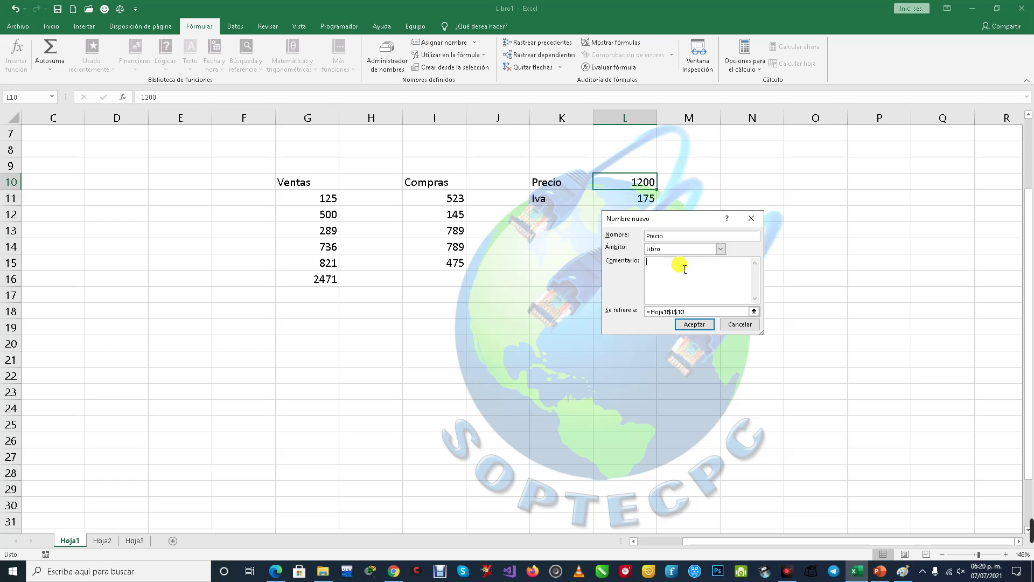
type("Es el precio de venta del producto")
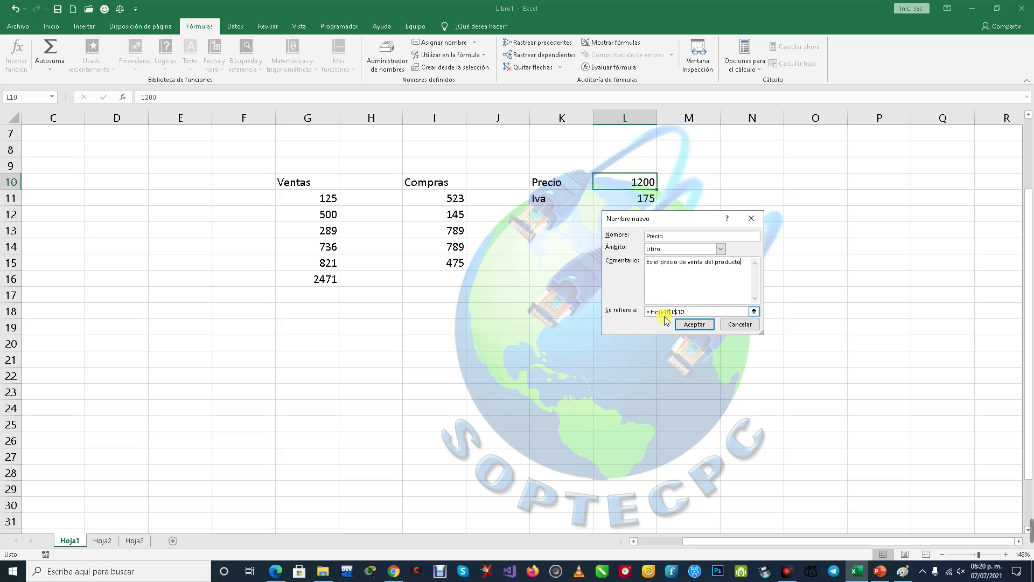
left_click(694, 330)
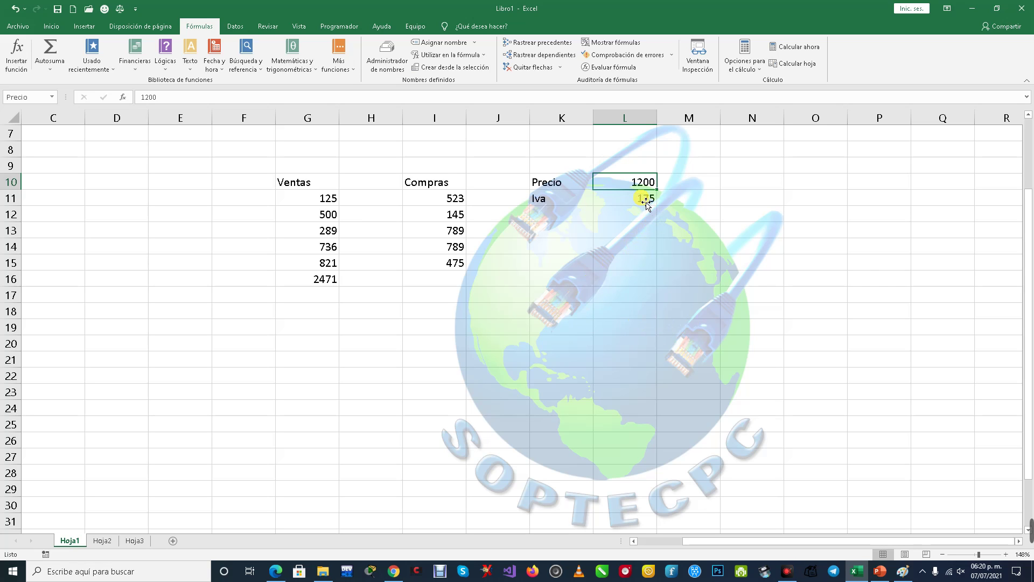
Create the name Iva for cell L11 in the Name Manager, with the comment "Es el 15% del valor del precio del producto"
key("Down")
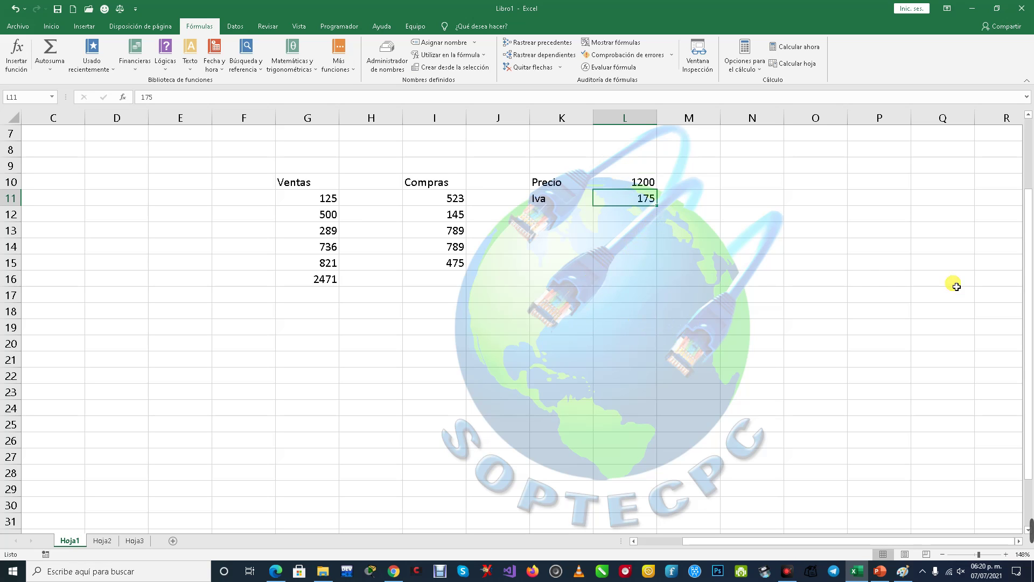
left_click(391, 62)
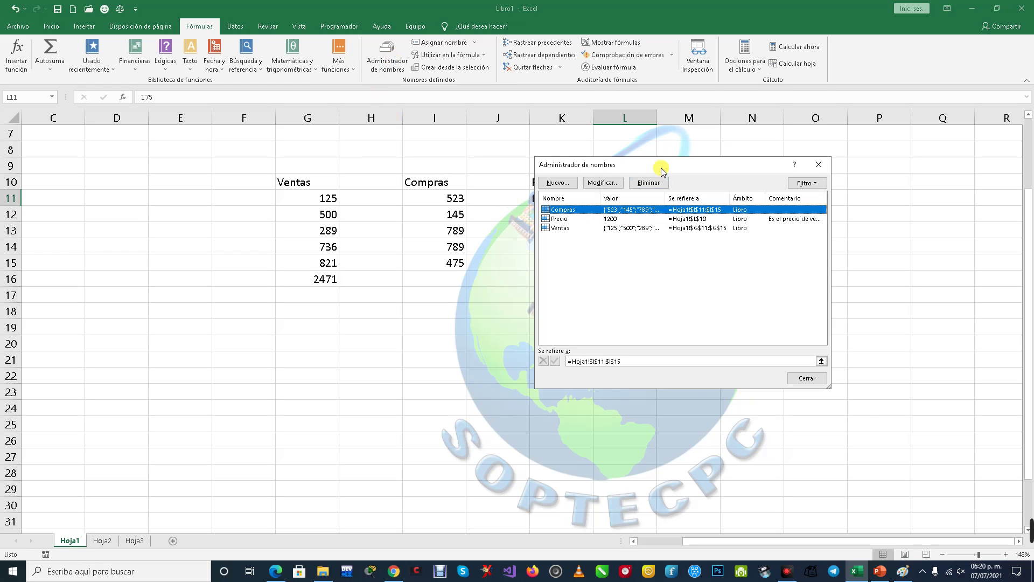
left_click_drag(661, 167, 557, 300)
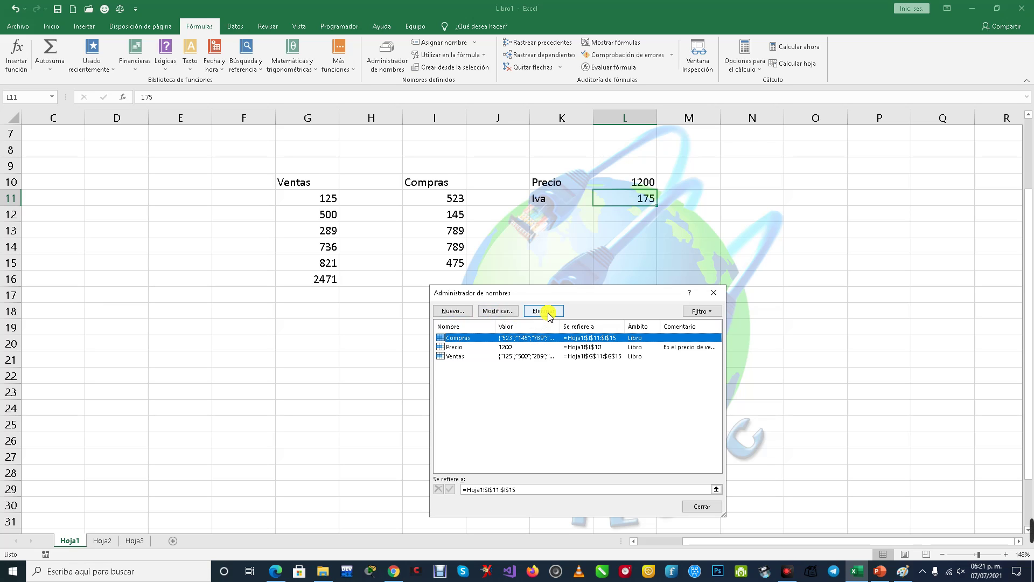
left_click(455, 312)
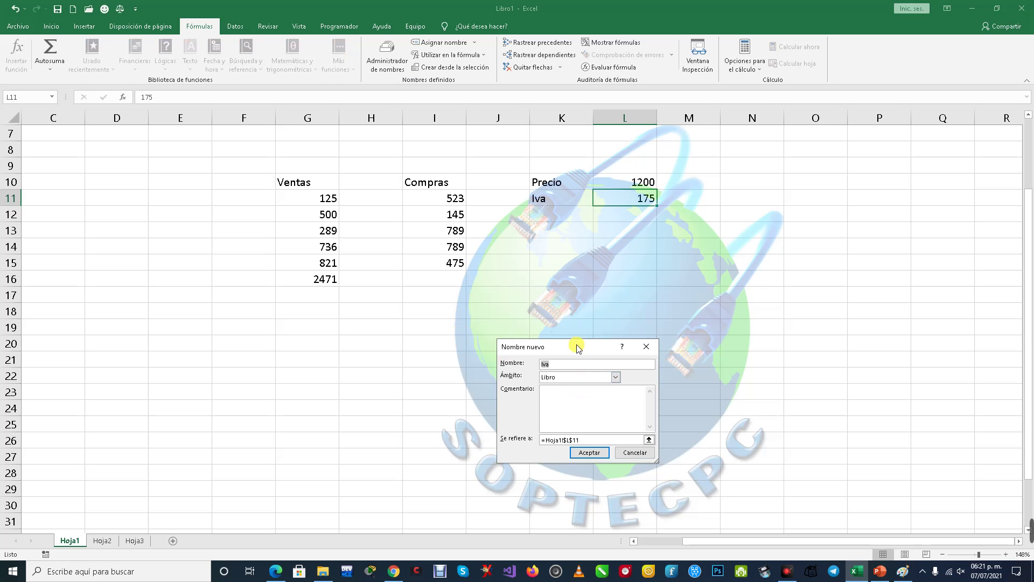
left_click_drag(577, 347, 692, 306)
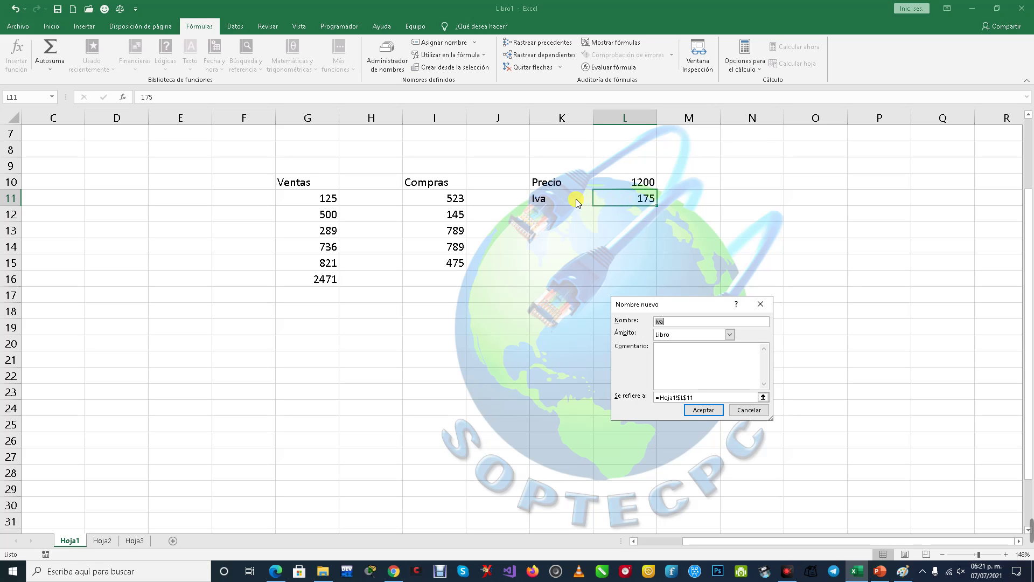
double_click(663, 322)
left_click(660, 347)
left_click(734, 387)
type("Es el 15% del valor del ")
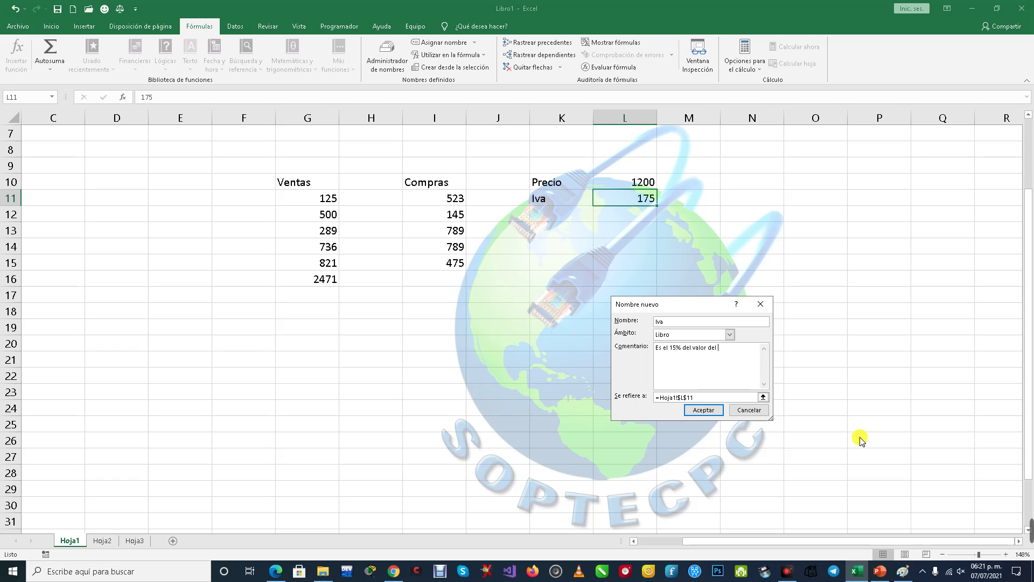
type("preciopo")
type("del producto")
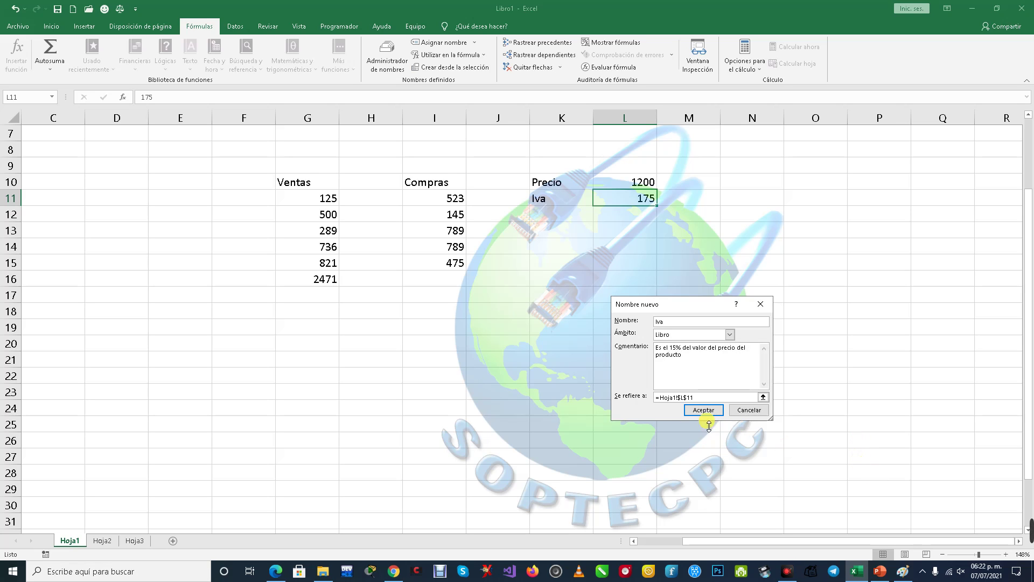
left_click(669, 400)
left_click_drag(676, 399, 694, 401)
left_click(677, 353)
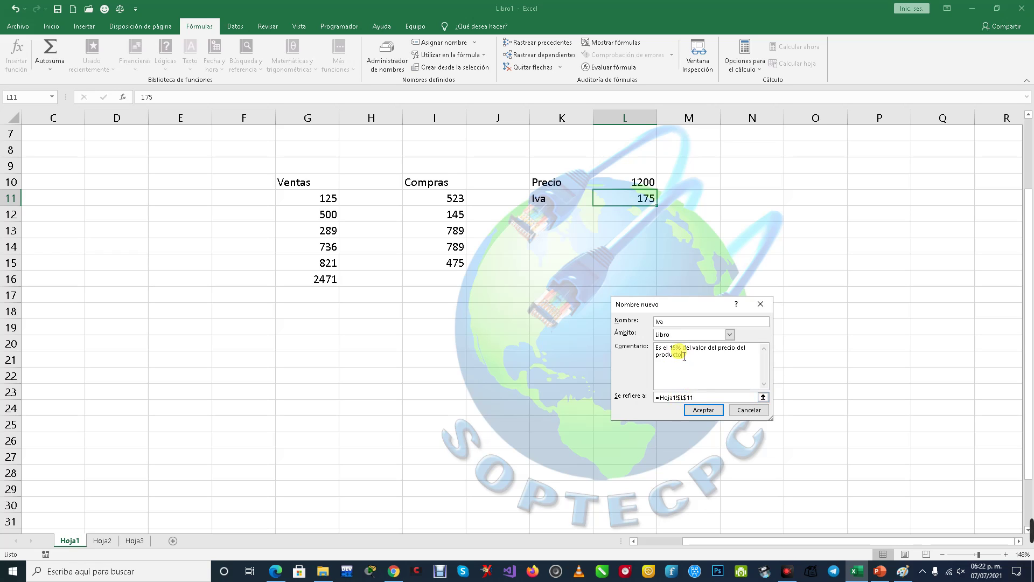
left_click(697, 412)
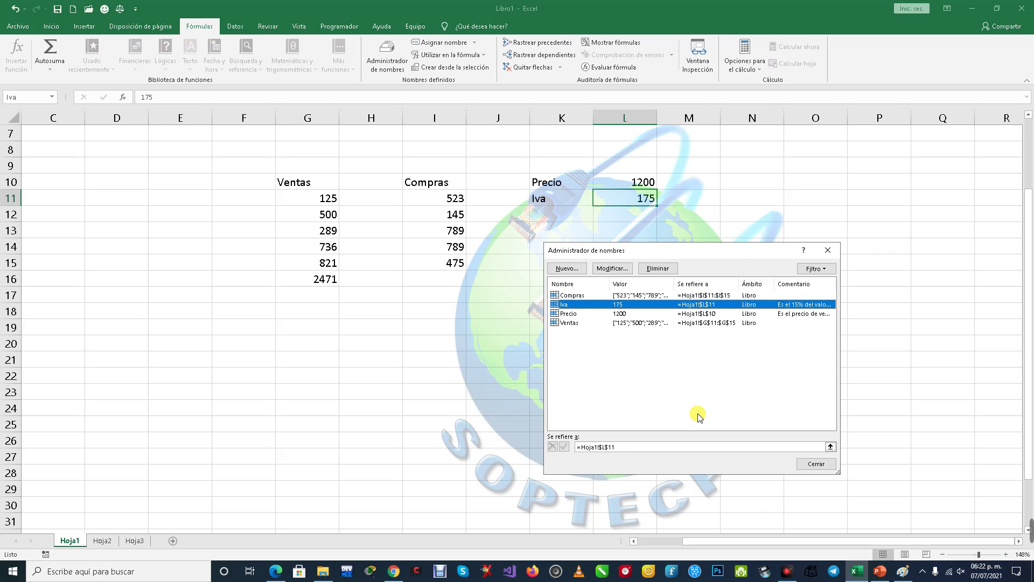
left_click(834, 254)
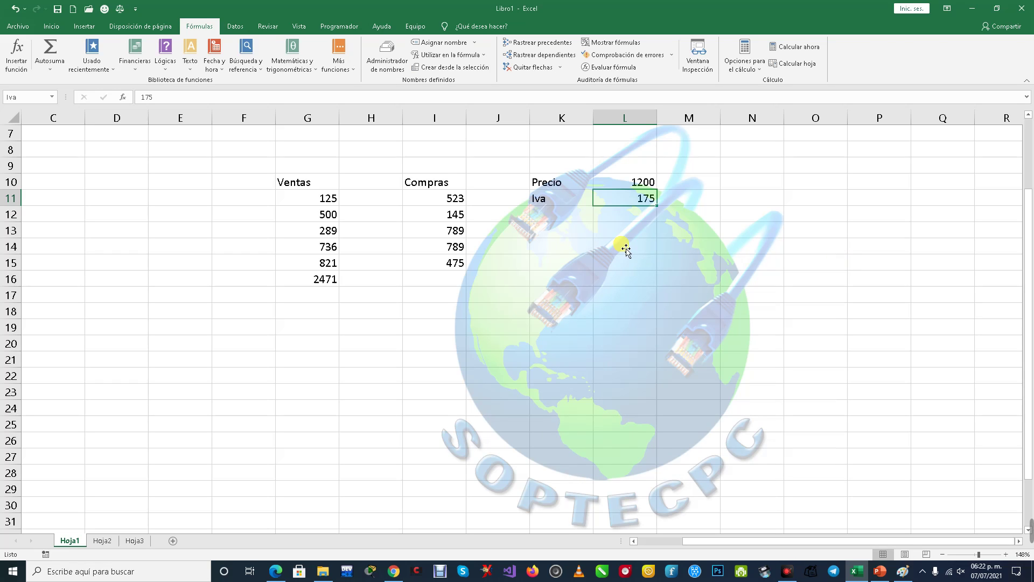
Enter the label "Total" in cell K13
key("Return")
key("Down")
key("Left")
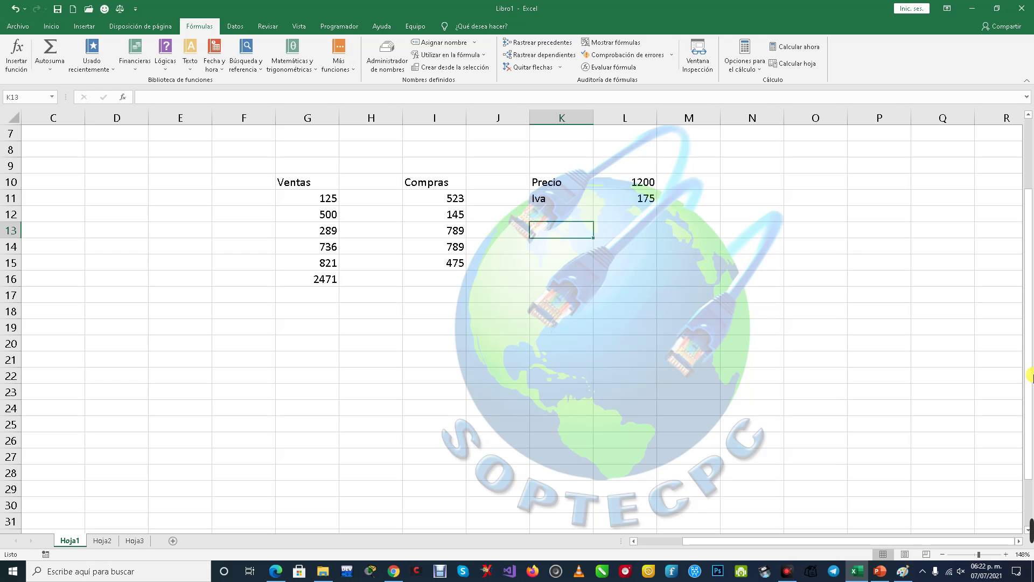
type("Total")
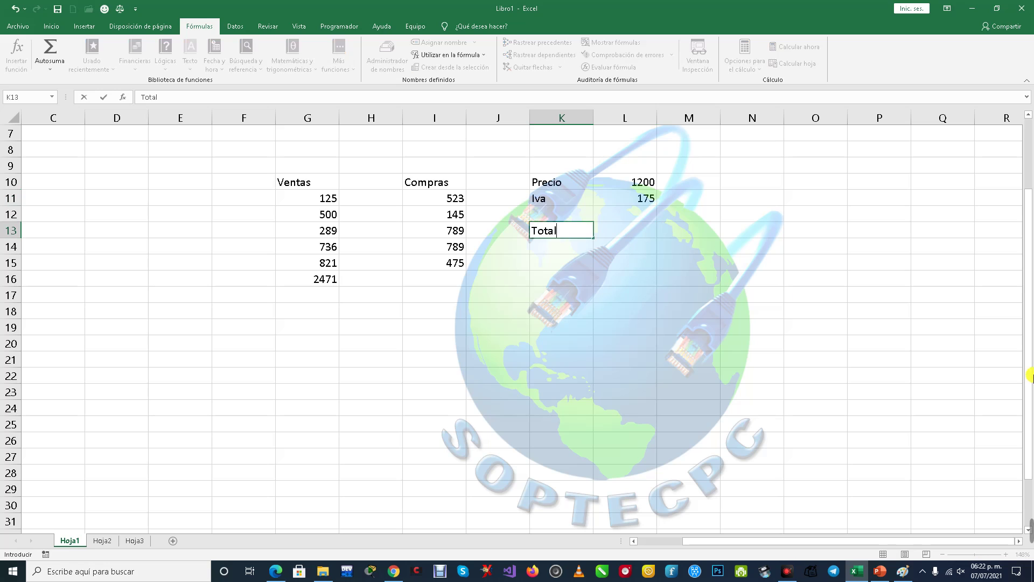
key("Return")
Enter the formula =precio+iva in cell L13, beside the Total label, using the defined names
key("Up")
key("Right")
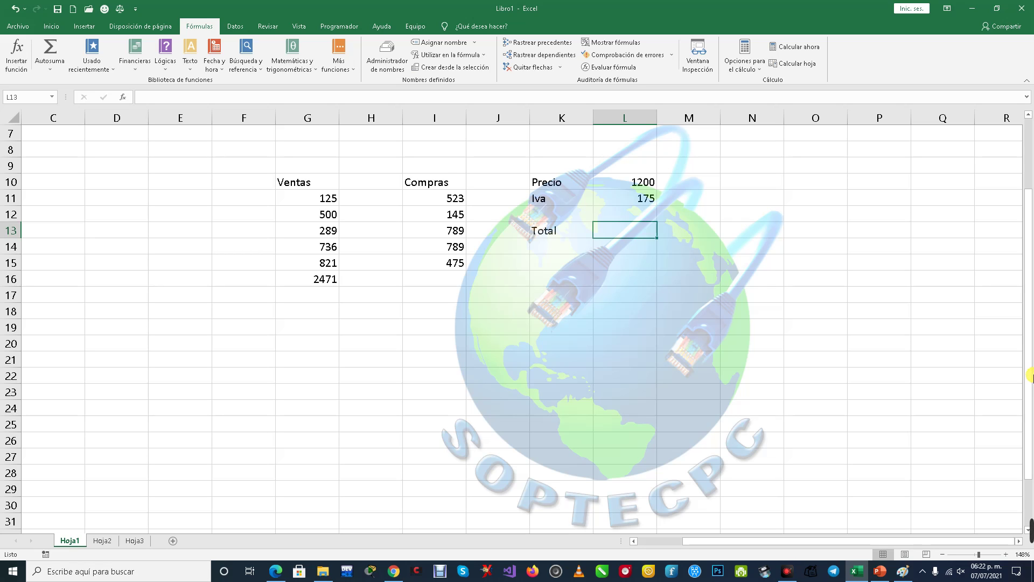
type("=")
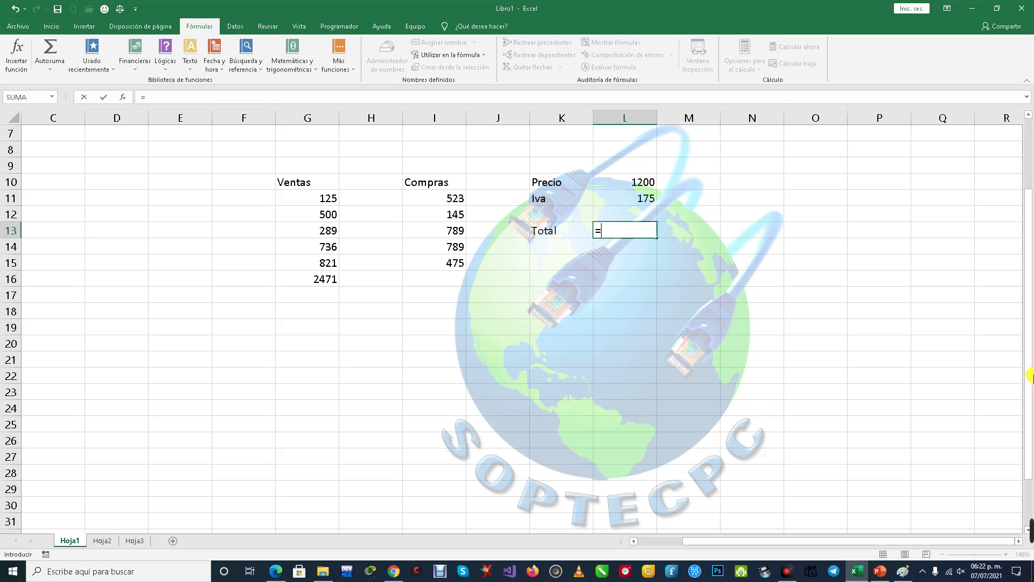
type("pre")
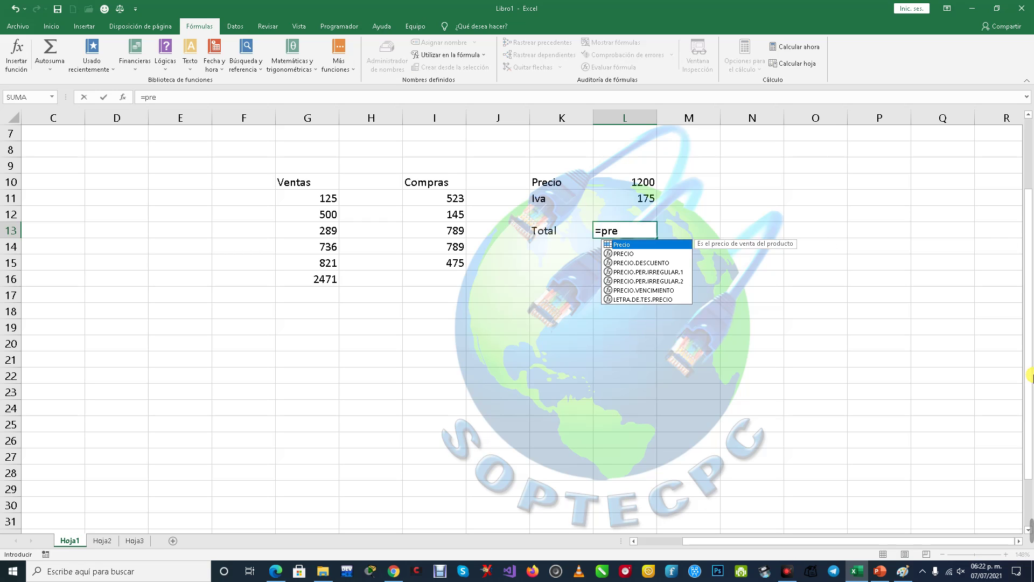
type("cio")
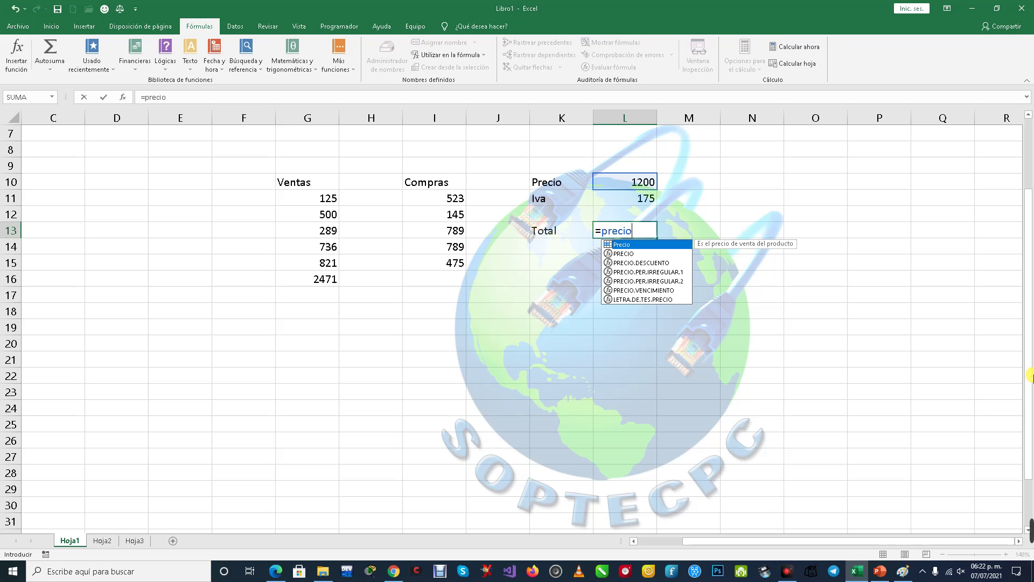
type("+iva")
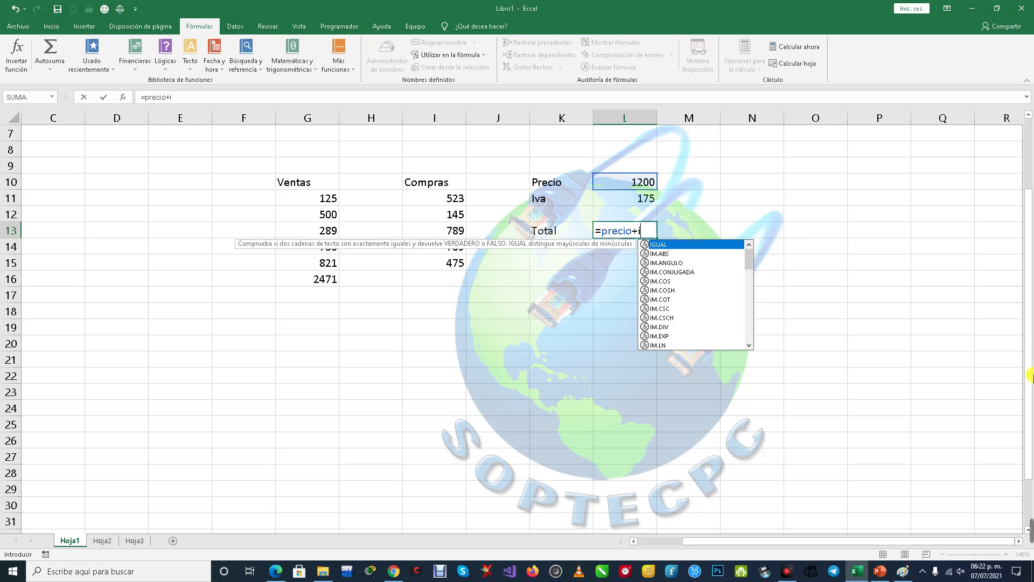